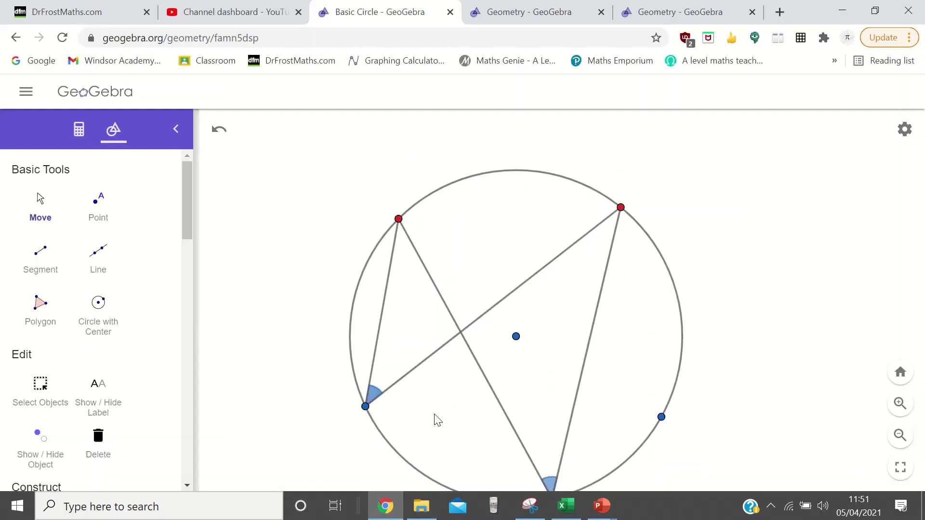
- Show the values of both blue angles in the circle with the crossing chords
{"action": "left_click_drag", "start_coordinate": [726, 413], "coordinate": [725, 366]}
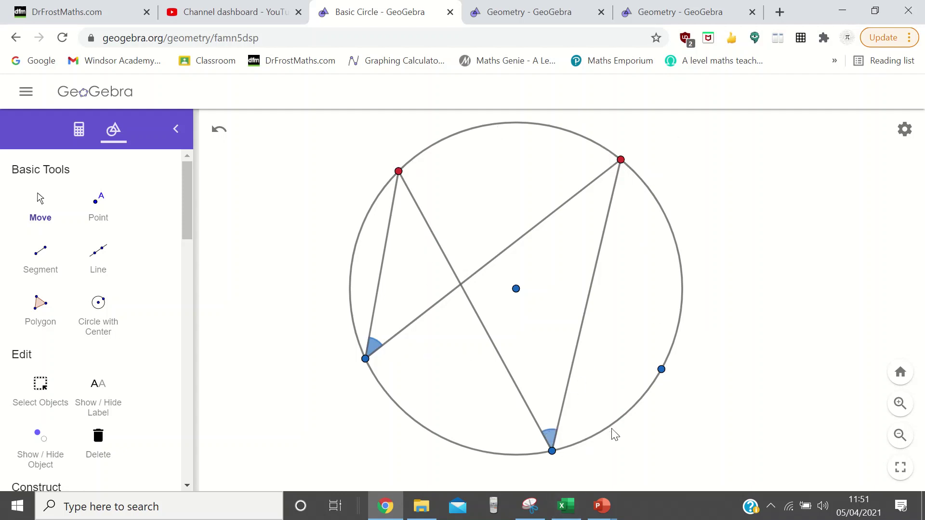
{"action": "left_click", "coordinate": [544, 436]}
{"action": "left_click", "coordinate": [636, 406]}
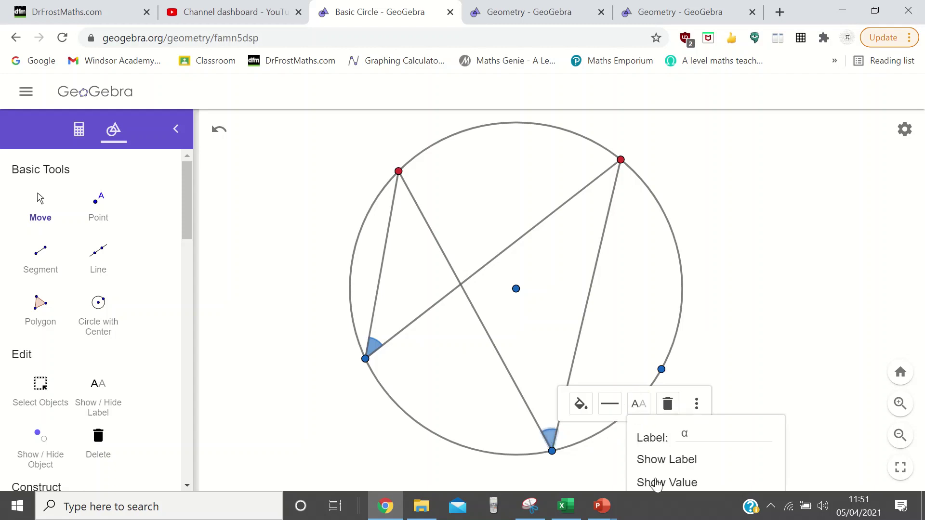
{"action": "left_click", "coordinate": [651, 482]}
{"action": "left_click", "coordinate": [380, 342]}
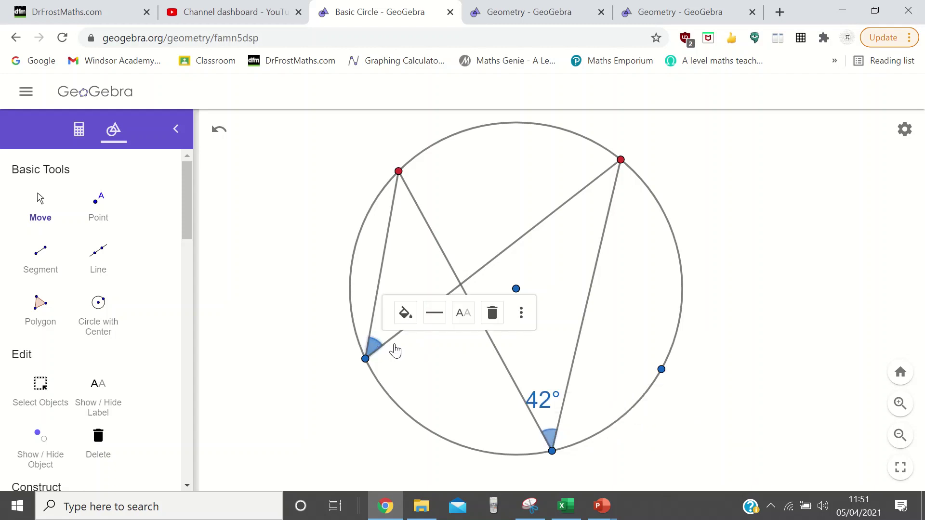
{"action": "left_click", "coordinate": [463, 313]}
{"action": "left_click", "coordinate": [493, 401]}
{"action": "left_click", "coordinate": [727, 342]}
- Show the coordinate value of the cyclic quadrilateral's vertex at the blue angle
{"action": "scroll", "coordinate": [723, 289], "scroll_direction": "down", "scroll_amount": 6}
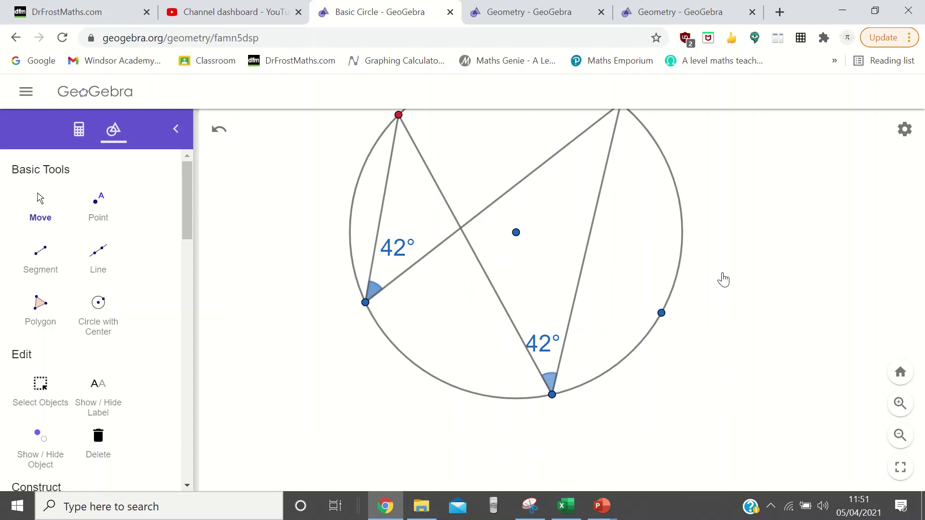
{"action": "scroll", "coordinate": [682, 249], "scroll_direction": "down", "scroll_amount": 5}
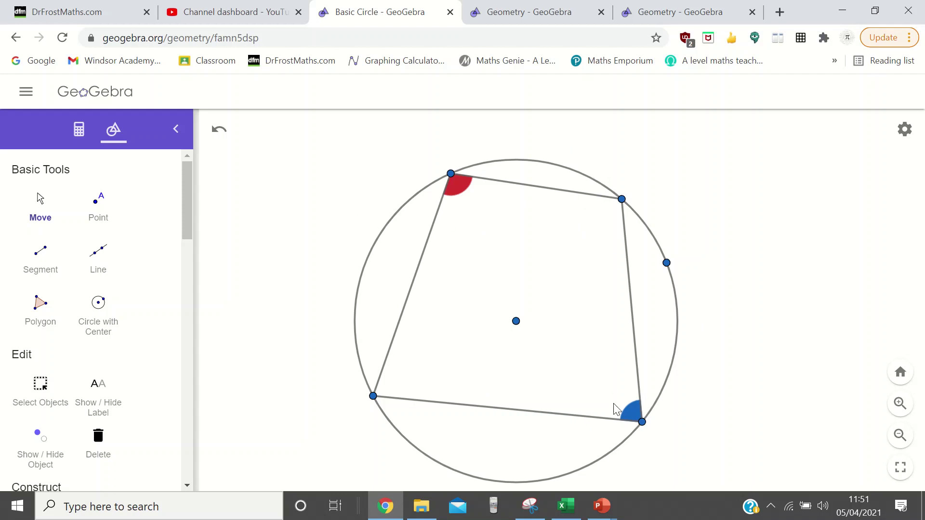
{"action": "left_click", "coordinate": [641, 421]}
{"action": "left_click", "coordinate": [727, 465]}
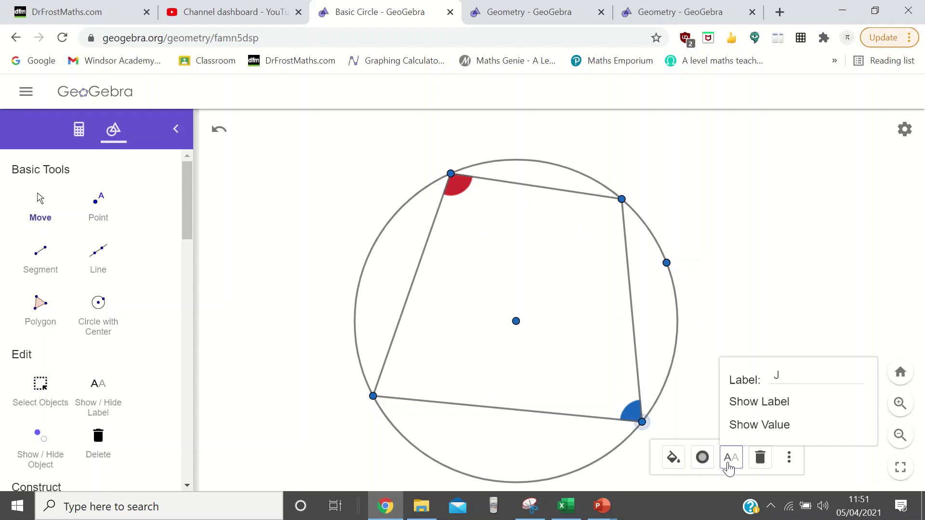
{"action": "left_click", "coordinate": [725, 425]}
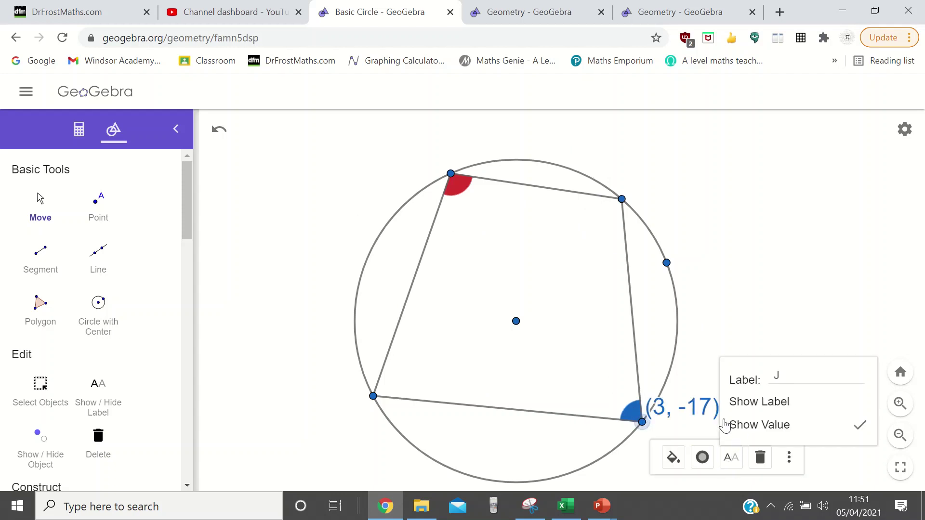
- Show the values of the blue and red opposite angles in the cyclic quadrilateral
{"action": "left_click", "coordinate": [632, 414]}
{"action": "left_click", "coordinate": [711, 383]}
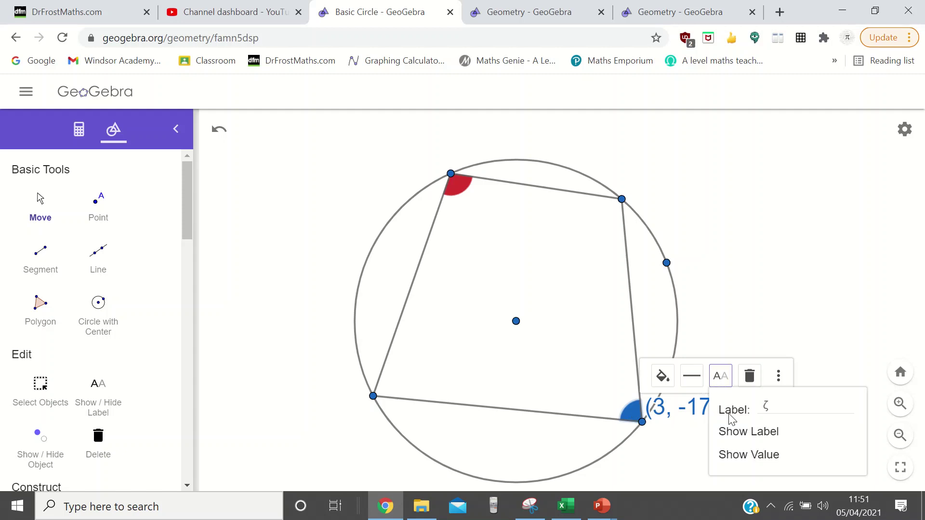
{"action": "left_click", "coordinate": [737, 455]}
{"action": "left_click", "coordinate": [466, 192]}
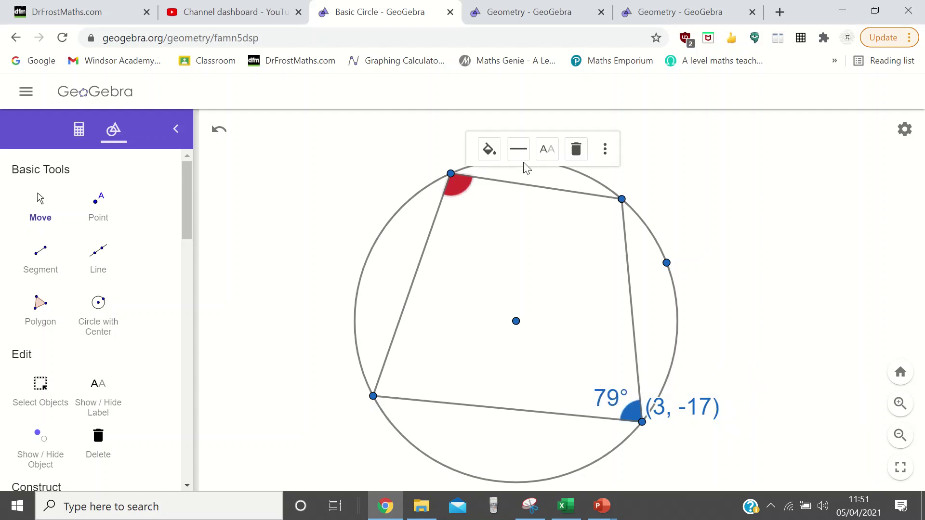
{"action": "left_click", "coordinate": [546, 149]}
{"action": "left_click", "coordinate": [579, 238]}
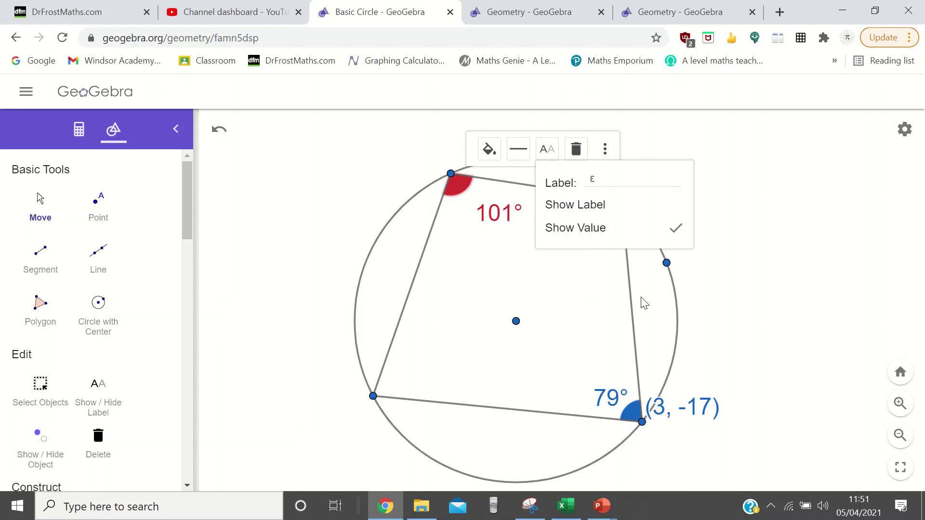
{"action": "left_click", "coordinate": [715, 316]}
- Reshape the cyclic quadrilateral by moving its upper-right vertex down and its lower-left vertex up along the circle
{"action": "left_click_drag", "start_coordinate": [621, 199], "coordinate": [667, 262]}
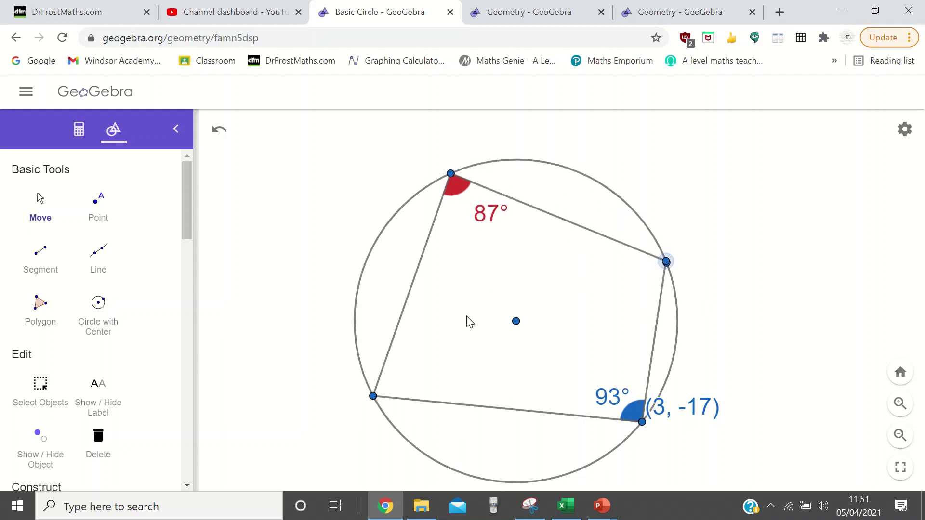
{"action": "left_click_drag", "start_coordinate": [374, 398], "coordinate": [357, 344]}
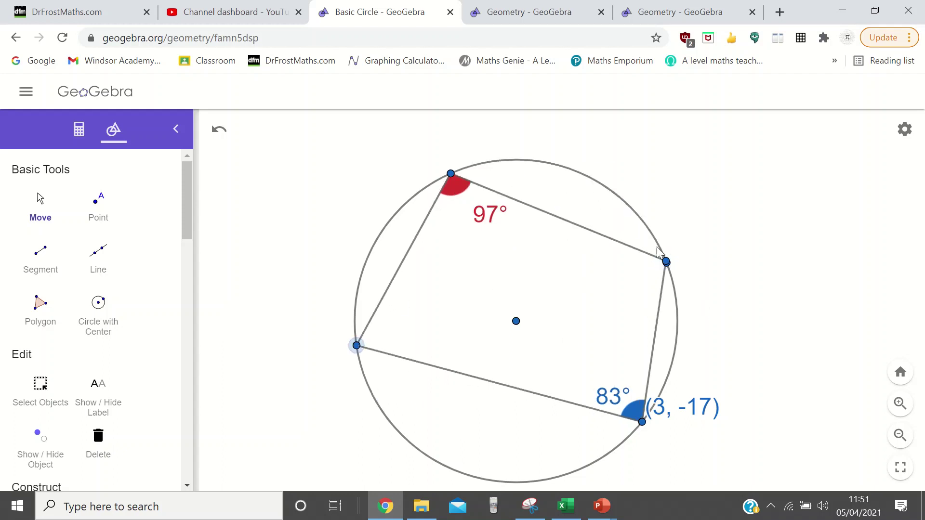
- In the crossing-chords circle, move both red points clockwise and the lower-left blue point upward along the circumference
{"action": "left_click_drag", "start_coordinate": [694, 196], "coordinate": [737, 388]}
{"action": "left_click_drag", "start_coordinate": [723, 185], "coordinate": [722, 381]}
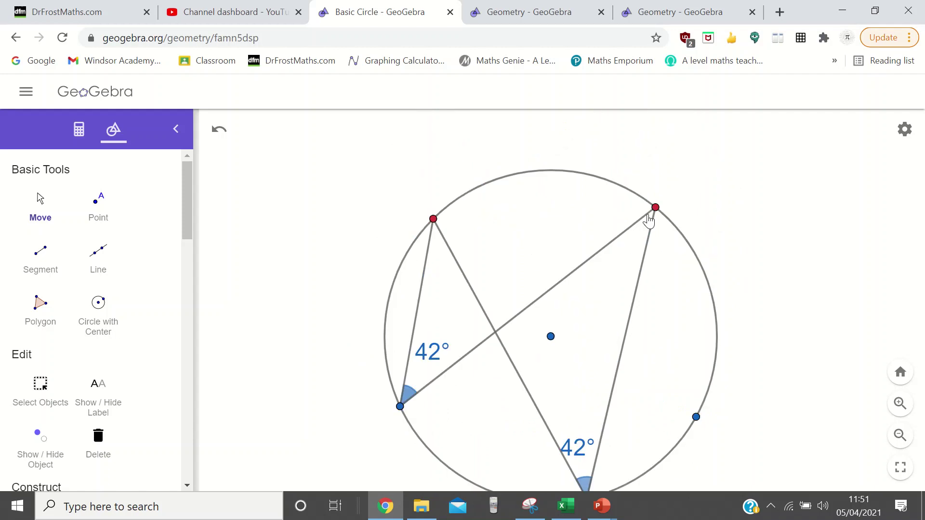
{"action": "left_click_drag", "start_coordinate": [653, 208], "coordinate": [708, 262]}
{"action": "left_click_drag", "start_coordinate": [433, 218], "coordinate": [486, 184]}
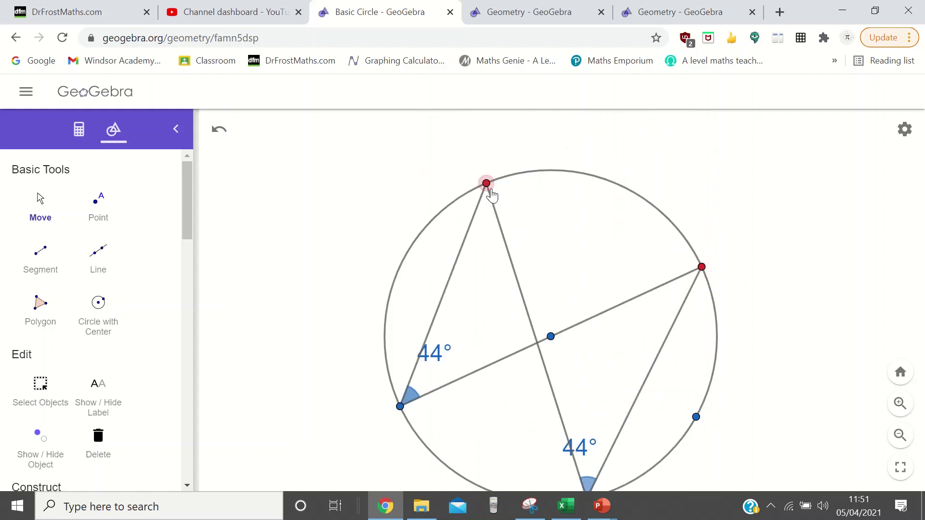
{"action": "left_click_drag", "start_coordinate": [400, 408], "coordinate": [386, 357]}
- In the semicircle diagram, move the right-angle vertex around the circle to the arc below the red diameter
{"action": "scroll", "coordinate": [721, 359], "scroll_direction": "down", "scroll_amount": 10}
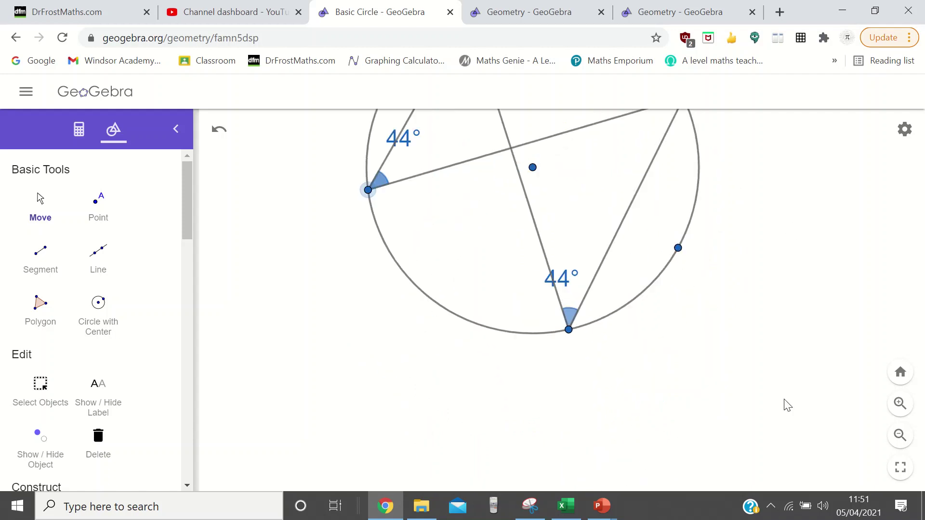
{"action": "scroll", "coordinate": [769, 444], "scroll_direction": "down", "scroll_amount": 15}
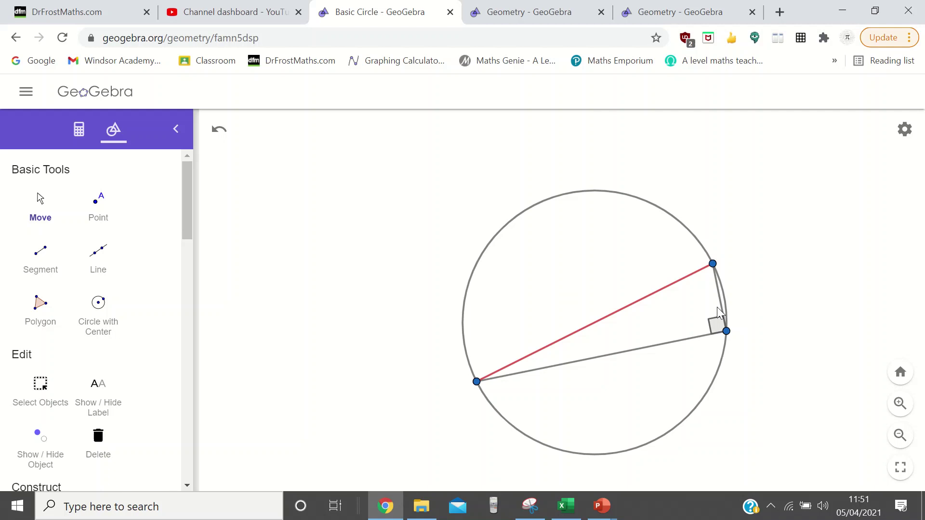
{"action": "left_click_drag", "start_coordinate": [726, 333], "coordinate": [660, 320]}
{"action": "left_click_drag", "start_coordinate": [675, 265], "coordinate": [587, 395]}
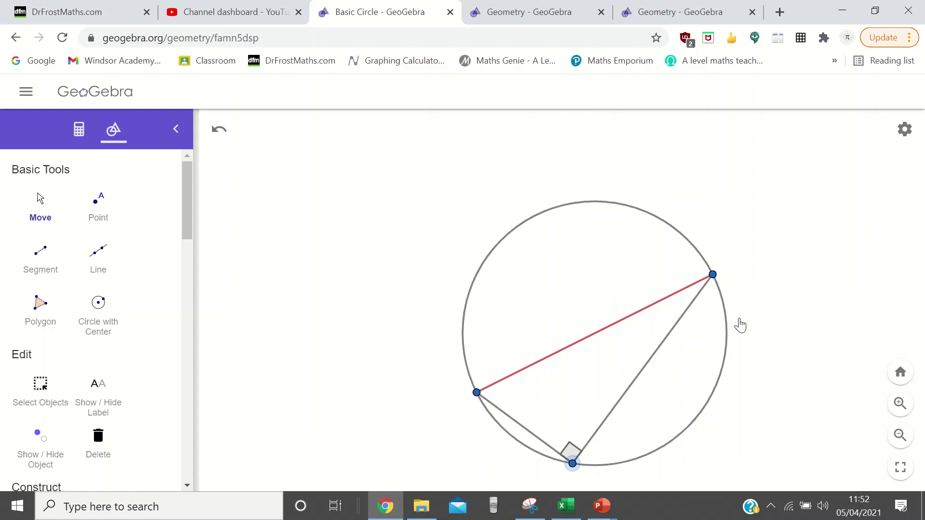
- Reposition both angle value labels in the crossing-chords circle so they sit clear of the chords
{"action": "scroll", "coordinate": [739, 324], "scroll_direction": "up", "scroll_amount": 5}
{"action": "scroll", "coordinate": [711, 337], "scroll_direction": "up", "scroll_amount": 4}
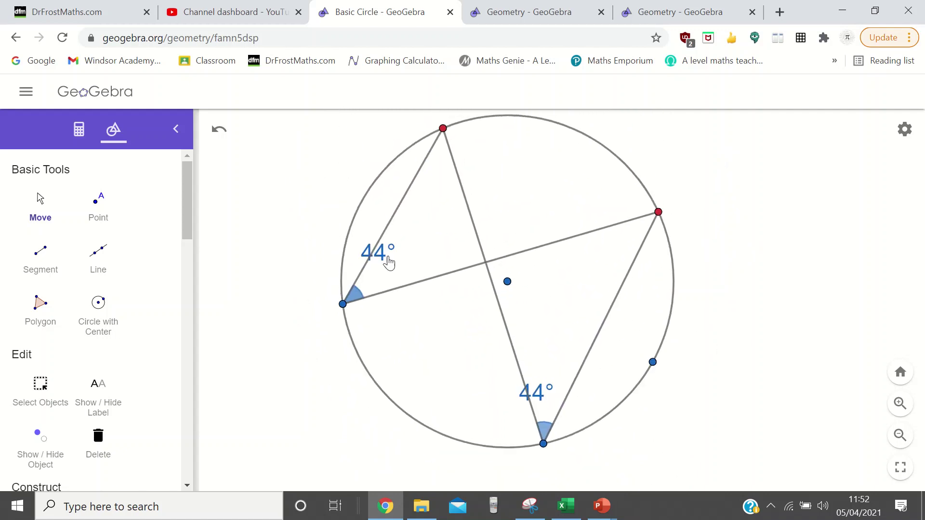
{"action": "left_click_drag", "start_coordinate": [390, 263], "coordinate": [404, 276]}
{"action": "left_click_drag", "start_coordinate": [530, 403], "coordinate": [543, 398]}
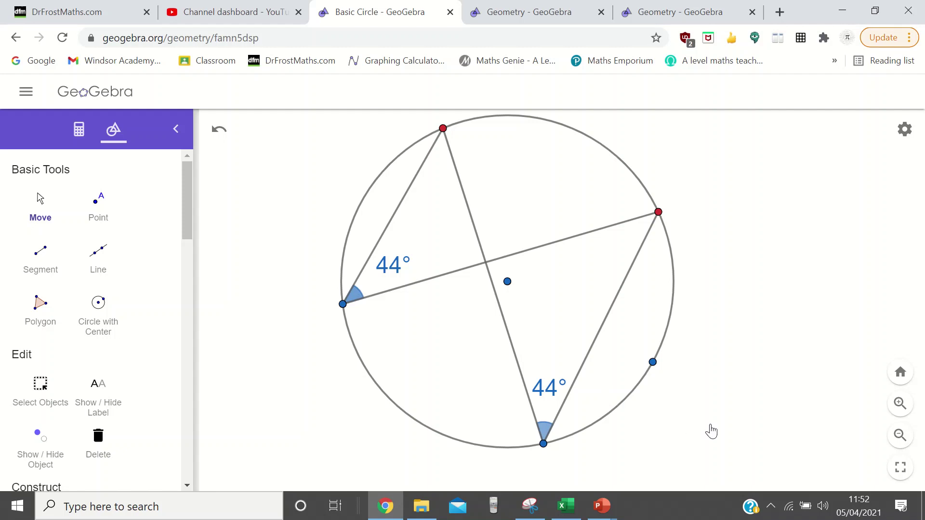
- Review the cyclic quadrilateral, the angle in a semicircle and the crossing-chords diagram
{"action": "scroll", "coordinate": [711, 429], "scroll_direction": "down", "scroll_amount": 10}
{"action": "scroll", "coordinate": [707, 264], "scroll_direction": "down", "scroll_amount": 2}
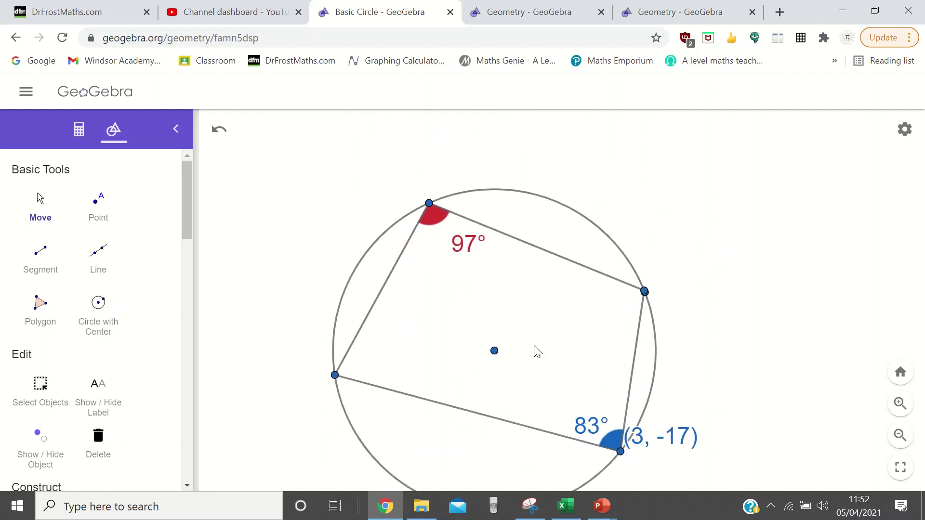
{"action": "scroll", "coordinate": [710, 406], "scroll_direction": "down", "scroll_amount": 8}
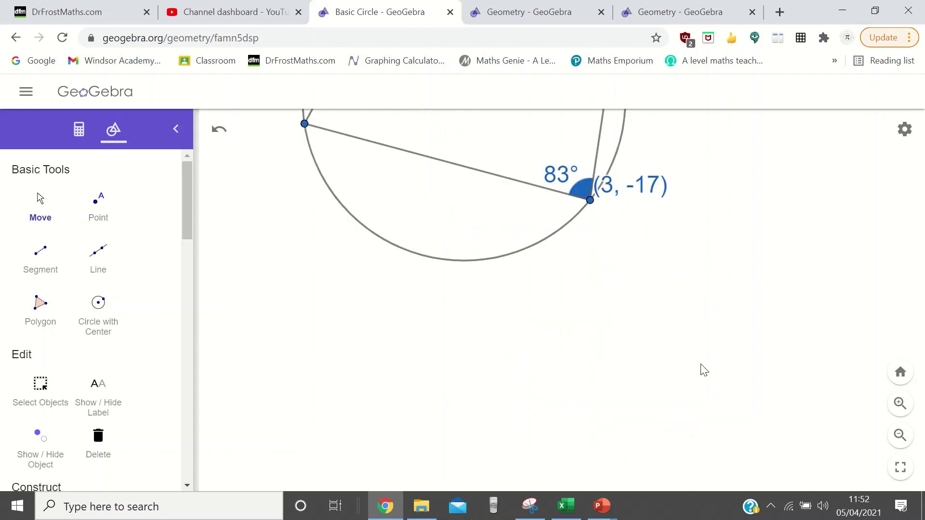
{"action": "scroll", "coordinate": [688, 332], "scroll_direction": "down", "scroll_amount": 3}
{"action": "scroll", "coordinate": [691, 270], "scroll_direction": "down", "scroll_amount": 2}
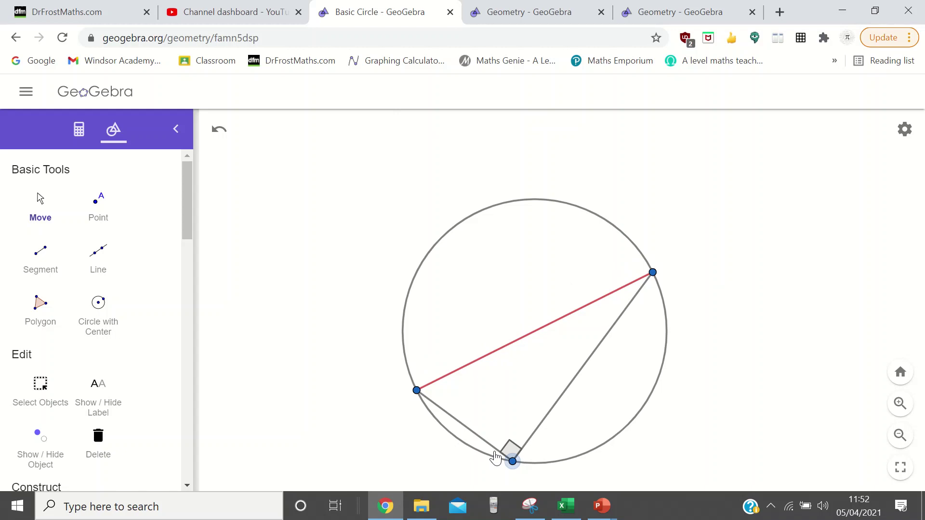
{"action": "scroll", "coordinate": [713, 347], "scroll_direction": "up", "scroll_amount": 8}
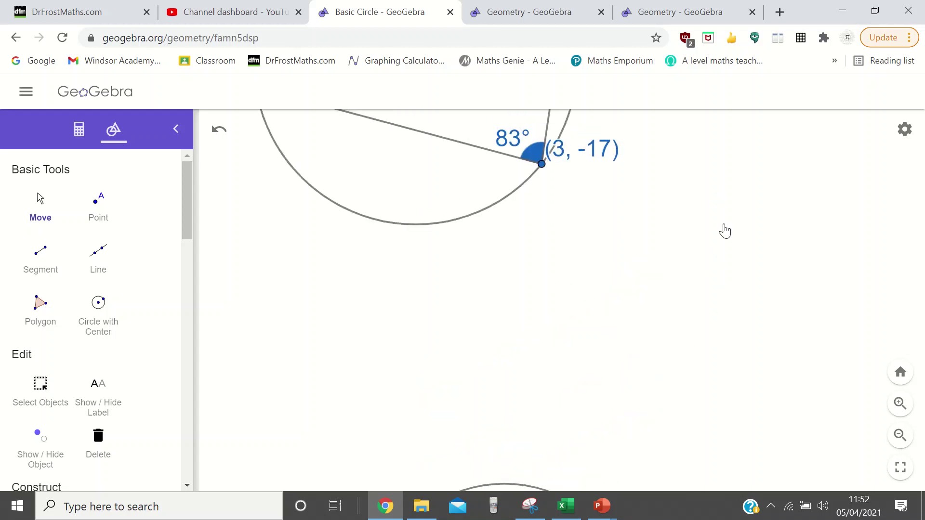
{"action": "scroll", "coordinate": [703, 181], "scroll_direction": "up", "scroll_amount": 6}
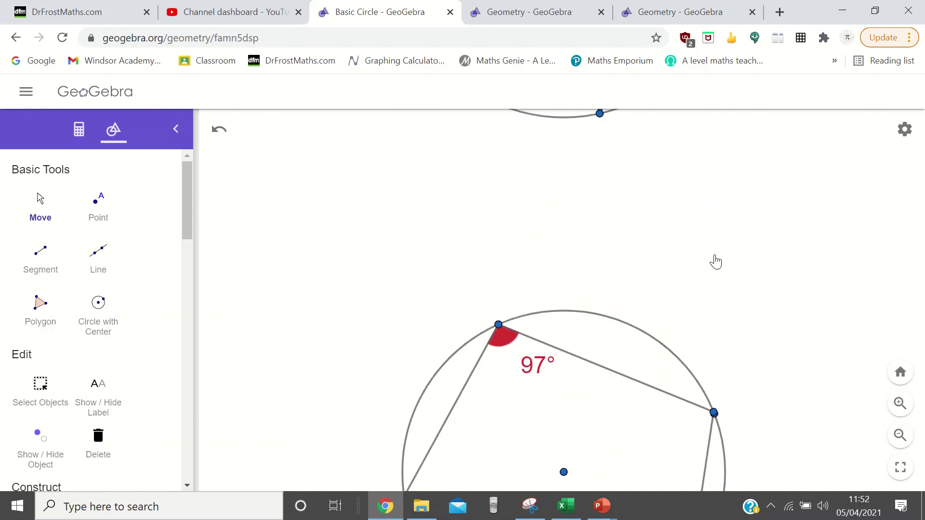
{"action": "scroll", "coordinate": [684, 253], "scroll_direction": "up", "scroll_amount": 7}
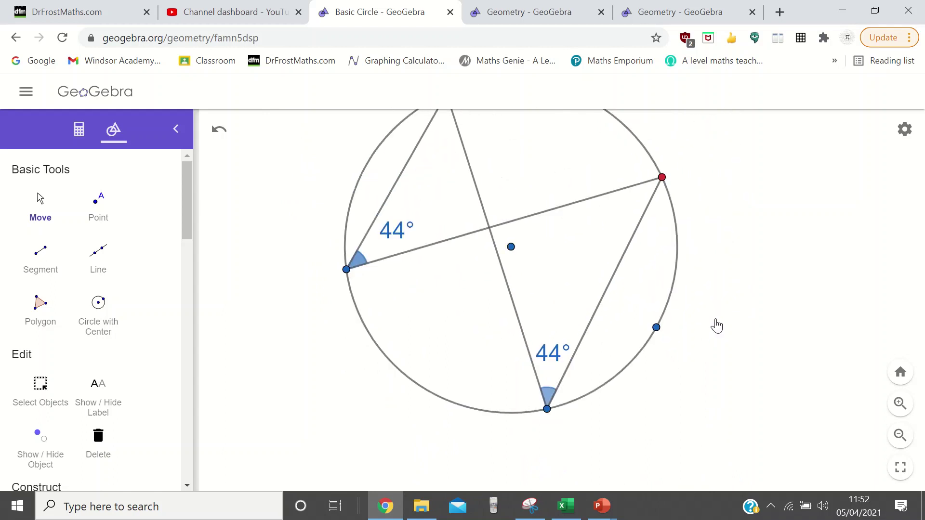
{"action": "scroll", "coordinate": [721, 316], "scroll_direction": "up", "scroll_amount": 2}
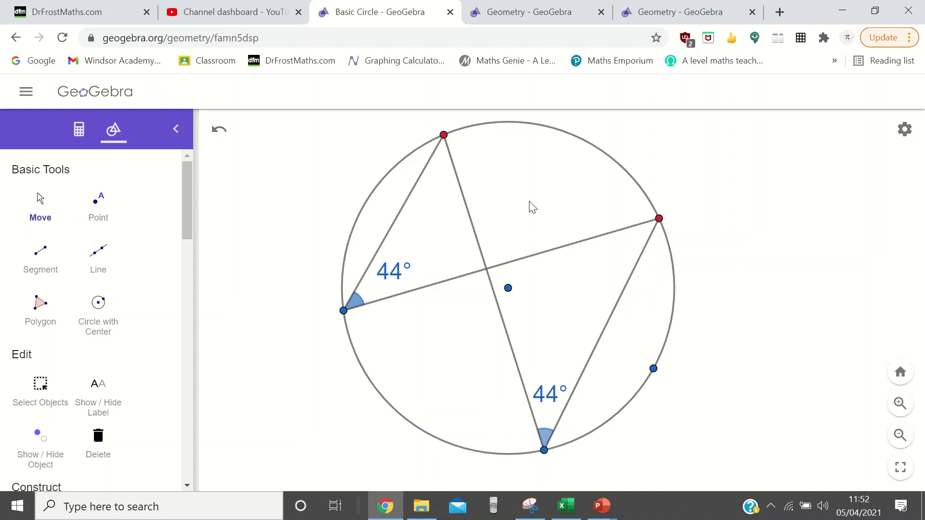
- Switch to the blank geometry construction and place three free points in a triangular arrangement with the Point tool
{"action": "mouse_move", "coordinate": [544, 4]}
{"action": "left_click", "coordinate": [549, 12]}
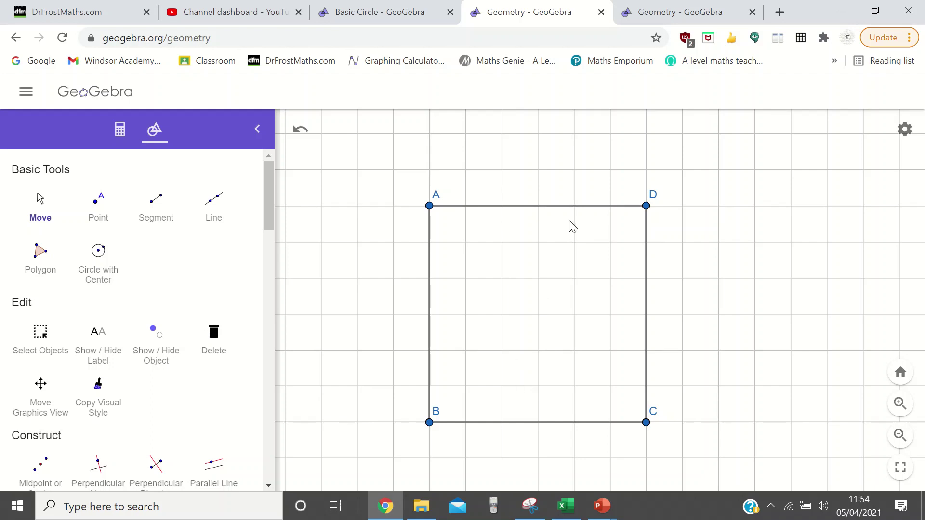
{"action": "left_click", "coordinate": [668, 16]}
{"action": "left_click", "coordinate": [98, 203]}
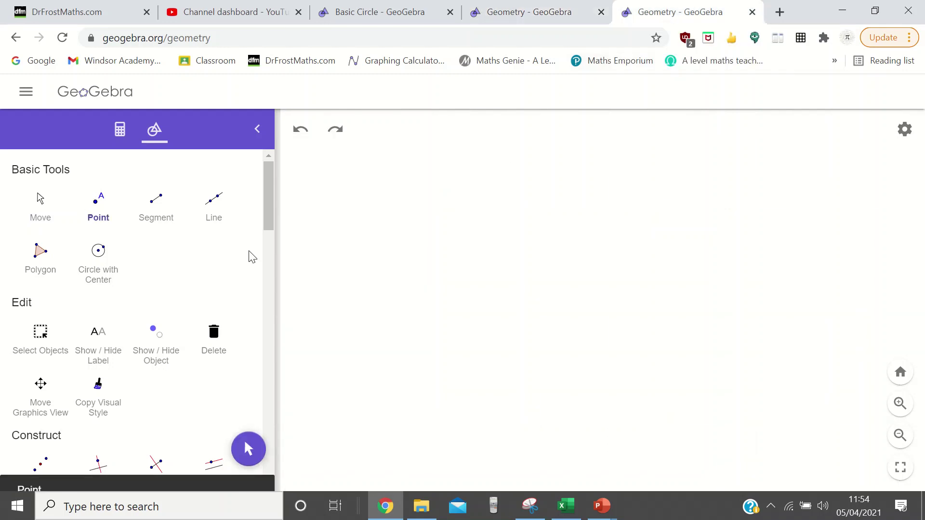
{"action": "left_click", "coordinate": [415, 319]}
{"action": "left_click", "coordinate": [626, 239]}
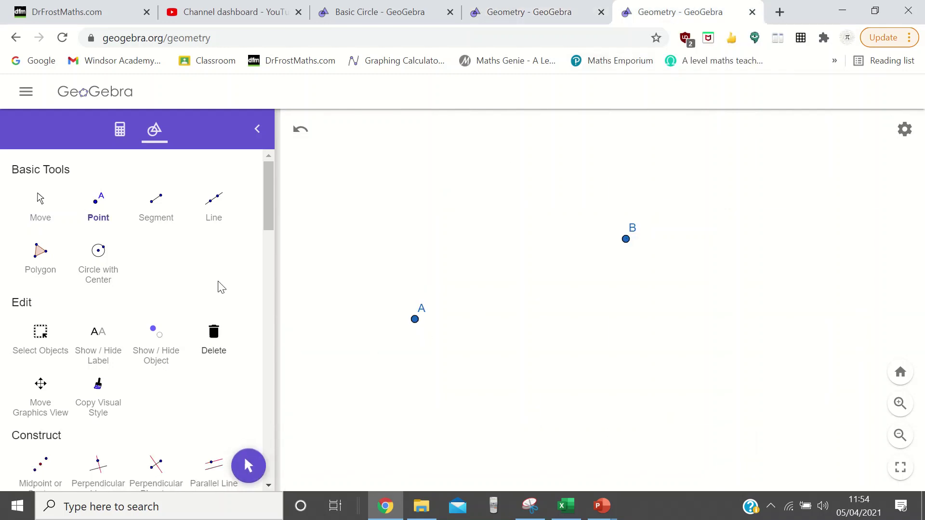
{"action": "left_click", "coordinate": [498, 169]}
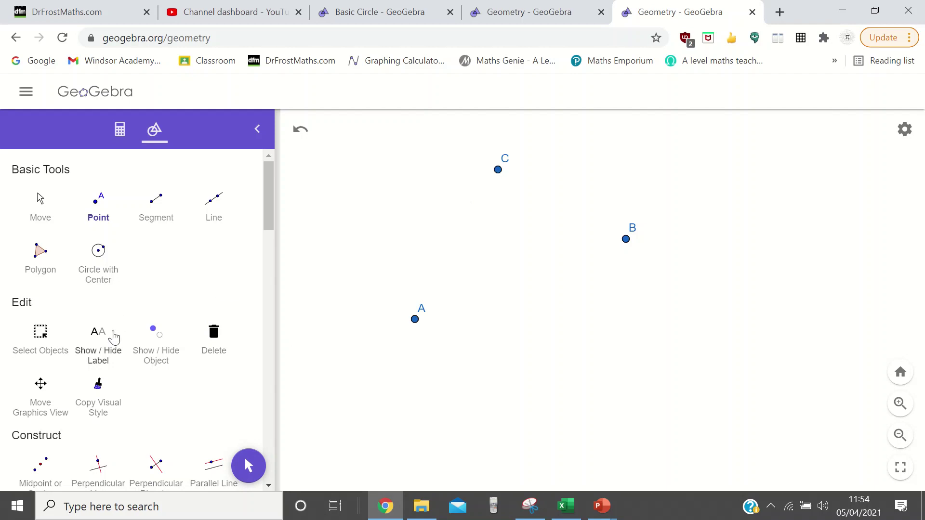
- Draw segments from A to C and from C to B
{"action": "scroll", "coordinate": [114, 337], "scroll_direction": "down", "scroll_amount": 3}
{"action": "scroll", "coordinate": [145, 236], "scroll_direction": "up", "scroll_amount": 3}
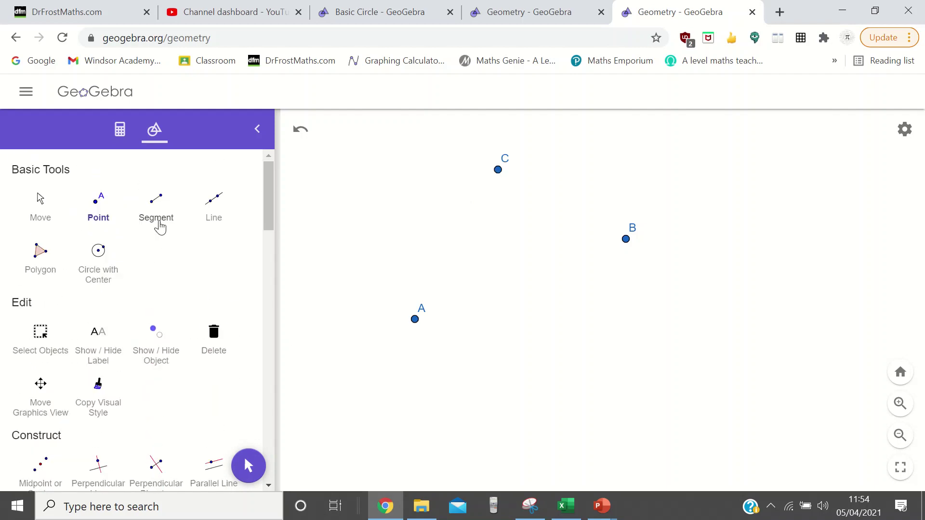
{"action": "left_click", "coordinate": [160, 228]}
{"action": "left_click", "coordinate": [415, 319]}
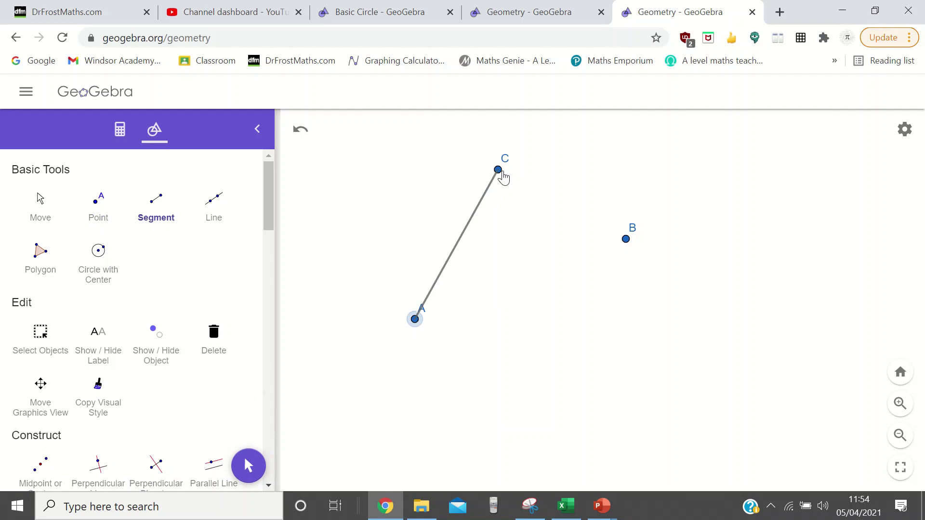
{"action": "left_click", "coordinate": [499, 169]}
{"action": "left_click", "coordinate": [498, 169]}
{"action": "left_click", "coordinate": [626, 239]}
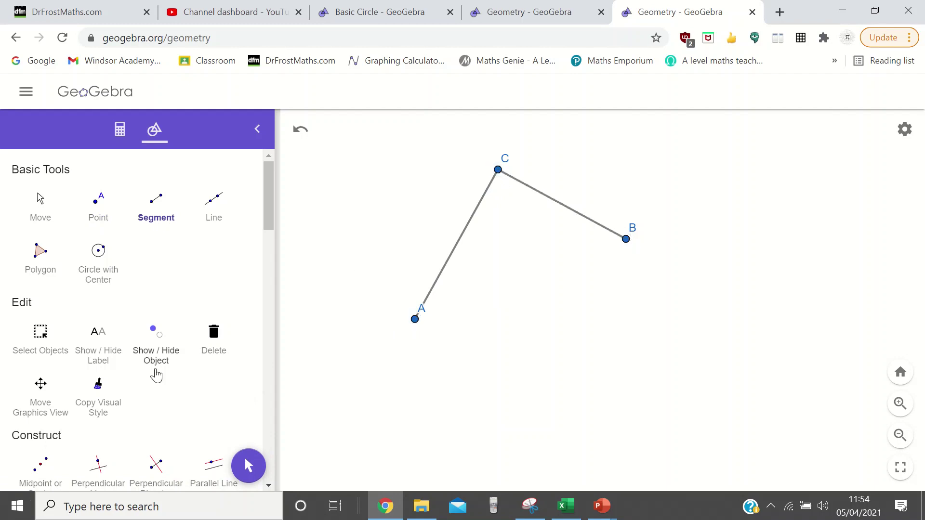
- Mark the angle at C between points A and B with the Angle tool
{"action": "scroll", "coordinate": [156, 376], "scroll_direction": "down", "scroll_amount": 5}
{"action": "left_click", "coordinate": [41, 332]}
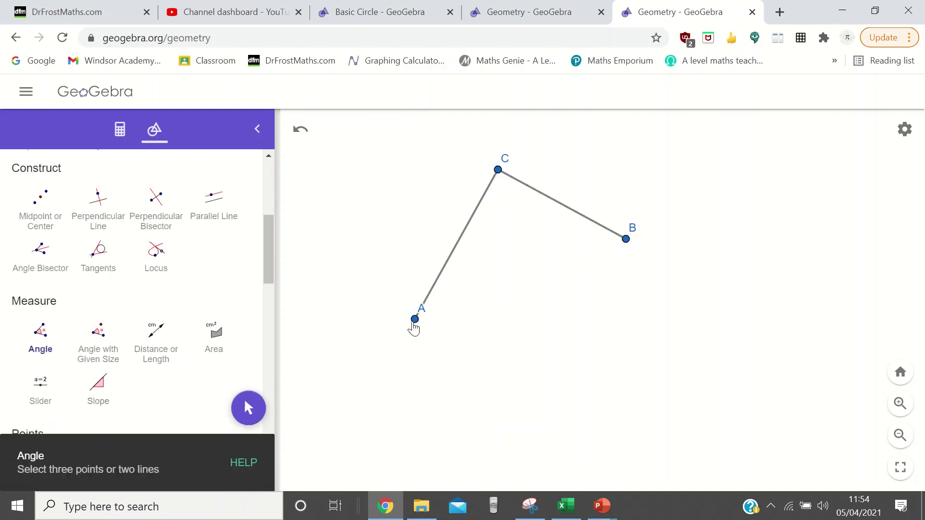
{"action": "left_click", "coordinate": [414, 324]}
{"action": "left_click", "coordinate": [498, 171]}
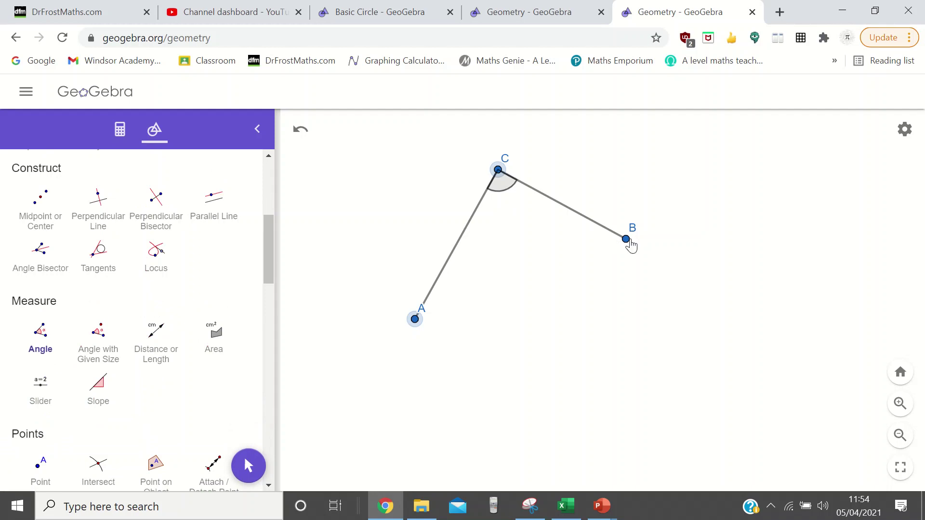
{"action": "left_click", "coordinate": [626, 239]}
- Reposition the angle value label at C below its arc, clear of segment CB
{"action": "scroll", "coordinate": [77, 265], "scroll_direction": "up", "scroll_amount": 5}
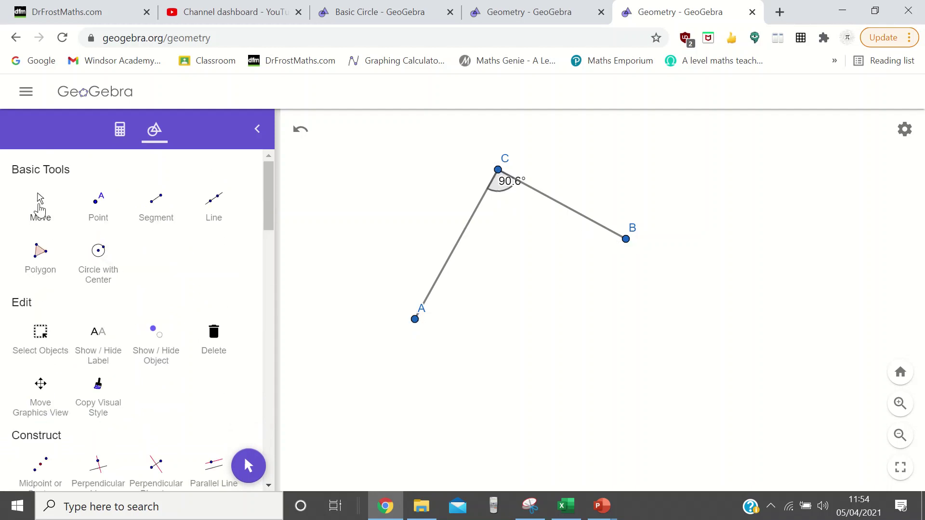
{"action": "left_click", "coordinate": [40, 210]}
{"action": "left_click_drag", "start_coordinate": [511, 191], "coordinate": [512, 209]}
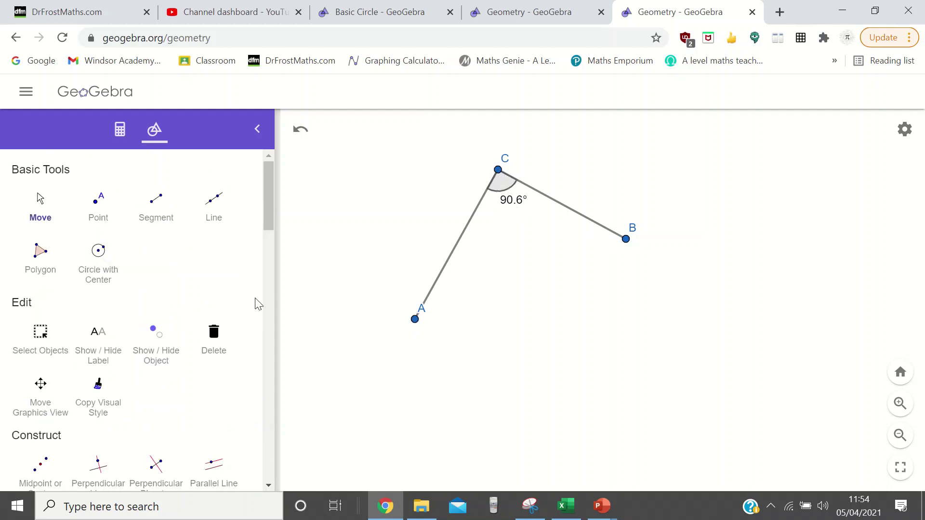
- Place a fourth free point left of segment AC and join it to A and to B with segments
{"action": "left_click", "coordinate": [98, 205]}
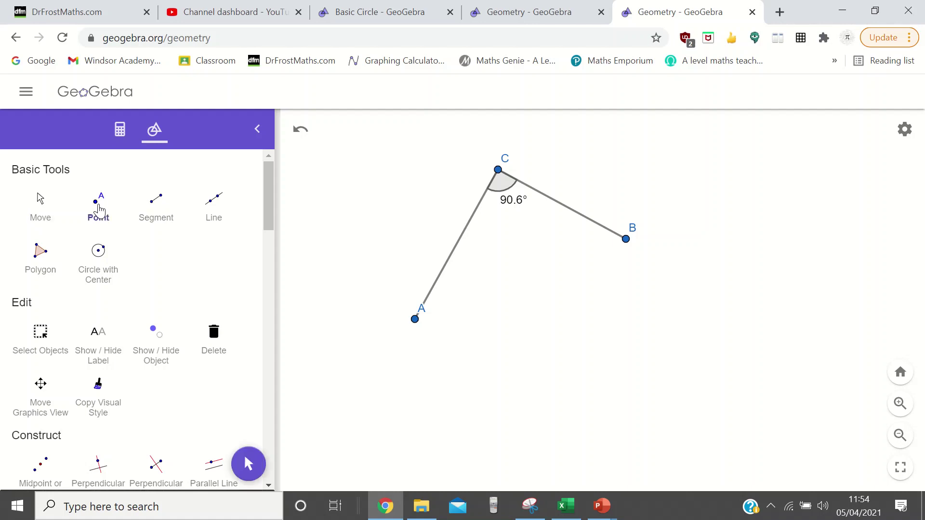
{"action": "left_click", "coordinate": [389, 206]}
{"action": "left_click", "coordinate": [156, 204]}
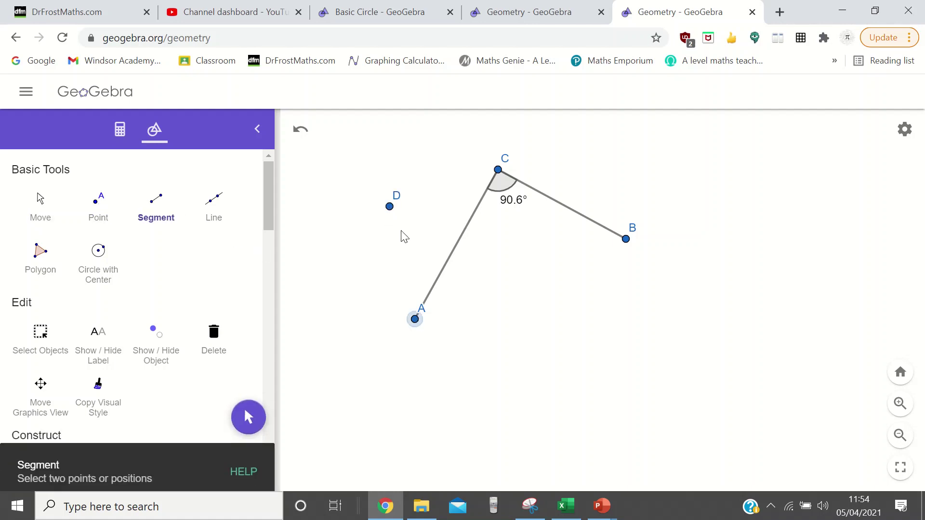
{"action": "left_click", "coordinate": [389, 206]}
{"action": "left_click", "coordinate": [389, 206]}
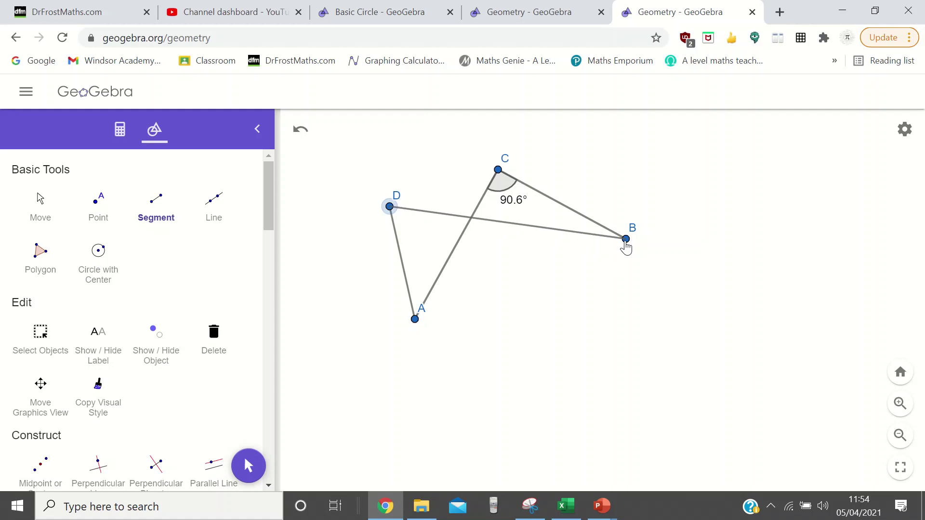
{"action": "left_click", "coordinate": [626, 244]}
- Mark the angle at D between points A and B with the Angle tool
{"action": "scroll", "coordinate": [72, 392], "scroll_direction": "down", "scroll_amount": 3}
{"action": "left_click", "coordinate": [42, 448]}
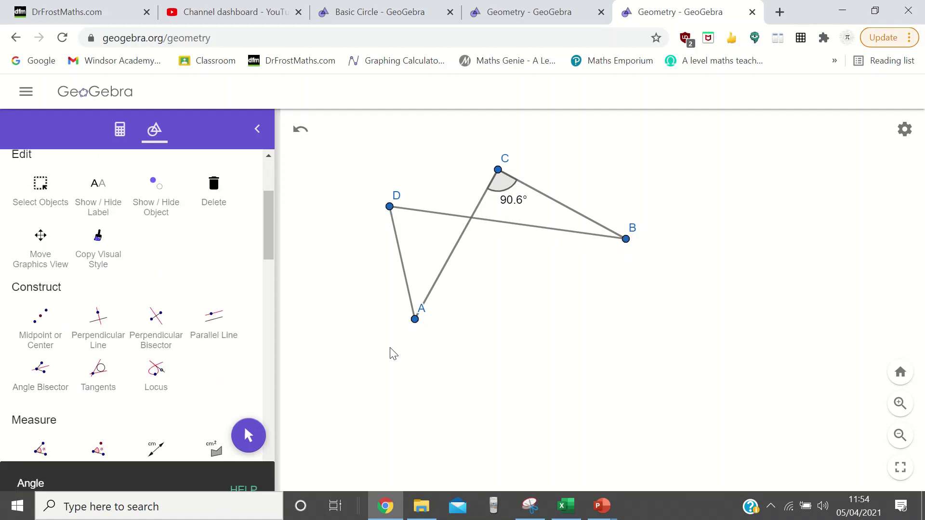
{"action": "left_click", "coordinate": [415, 319]}
{"action": "left_click", "coordinate": [389, 206]}
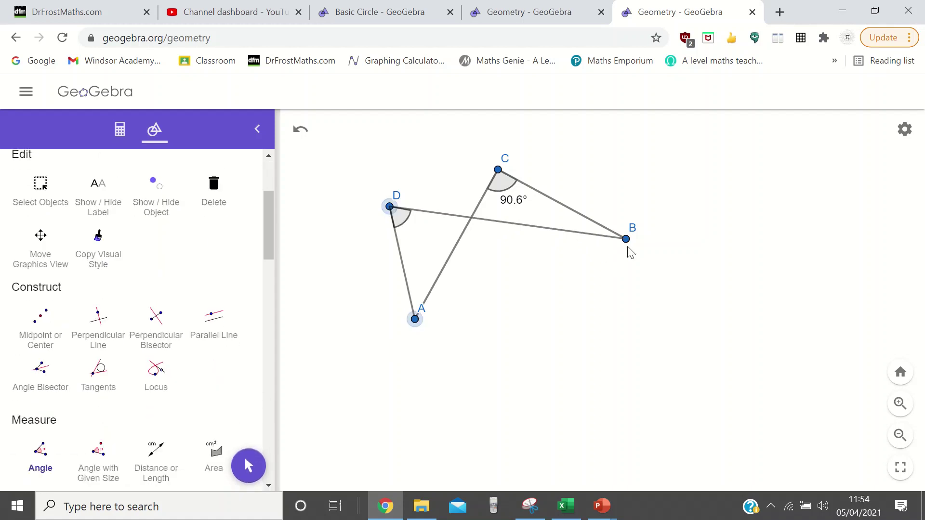
{"action": "left_click", "coordinate": [630, 253]}
- Move point D until its angle matches the 90.6° angle at C, and place its value label clear of the segments
{"action": "scroll", "coordinate": [33, 230], "scroll_direction": "up", "scroll_amount": 3}
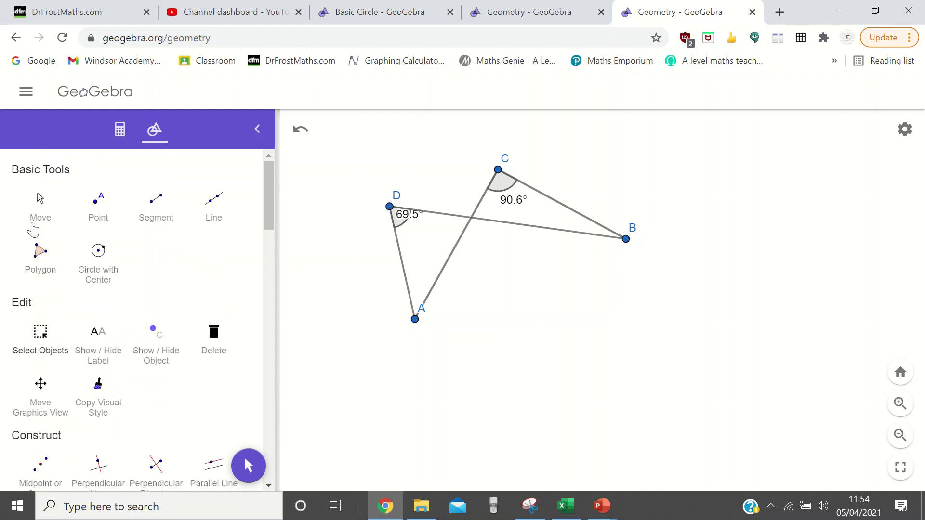
{"action": "left_click", "coordinate": [34, 224]}
{"action": "left_click_drag", "start_coordinate": [418, 225], "coordinate": [425, 236]}
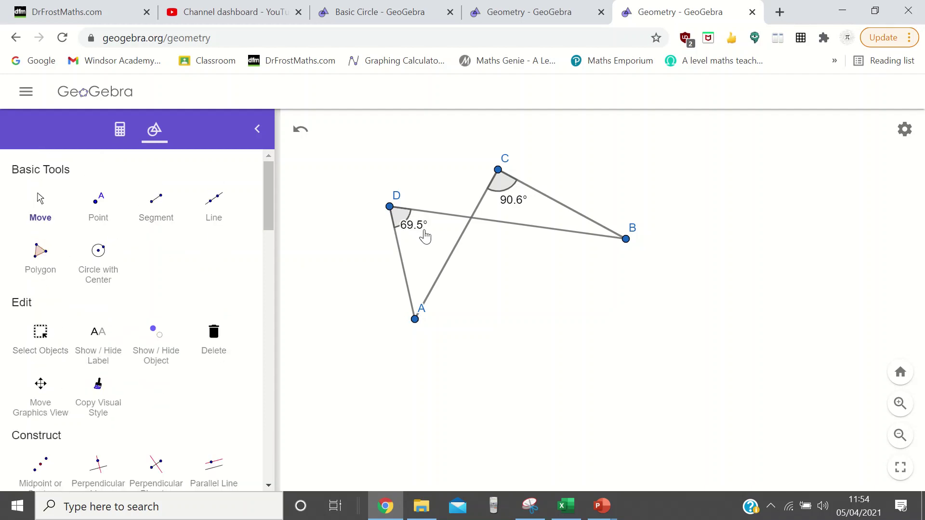
{"action": "left_click_drag", "start_coordinate": [391, 208], "coordinate": [420, 239]}
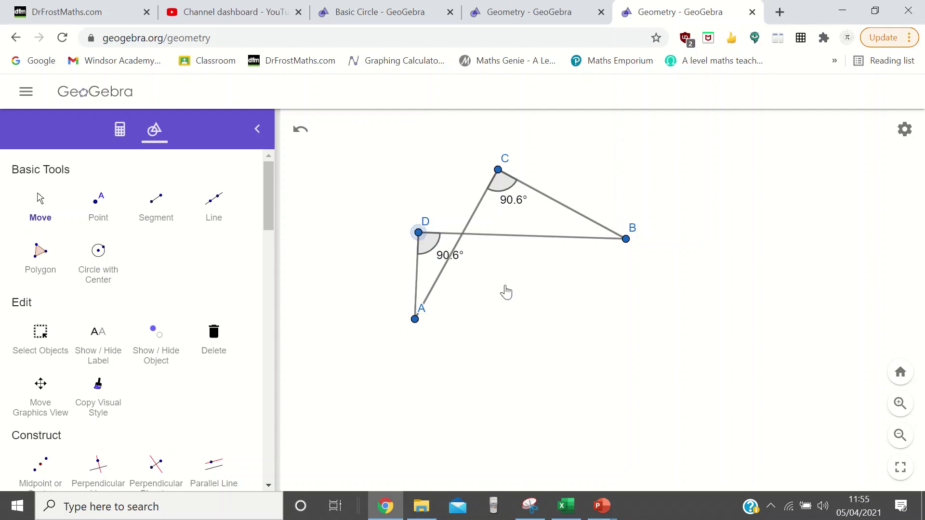
{"action": "left_click_drag", "start_coordinate": [463, 270], "coordinate": [478, 276]}
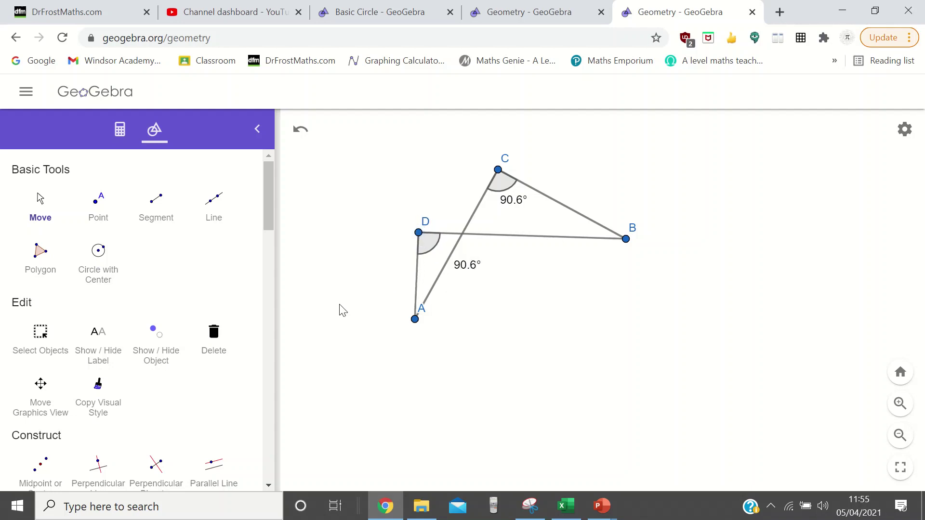
- Draw a circle through points A, D and C with the Circle through 3 Points tool
{"action": "scroll", "coordinate": [175, 322], "scroll_direction": "down", "scroll_amount": 10}
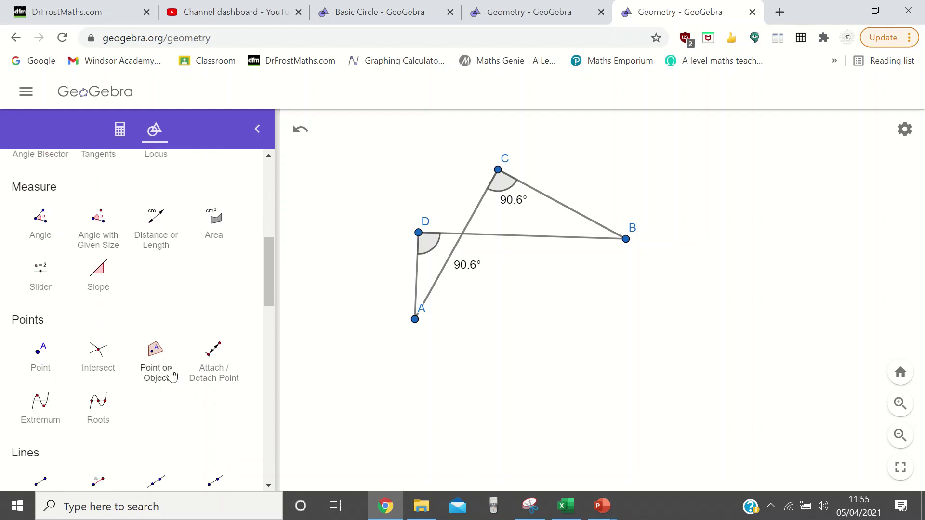
{"action": "scroll", "coordinate": [172, 375], "scroll_direction": "down", "scroll_amount": 3}
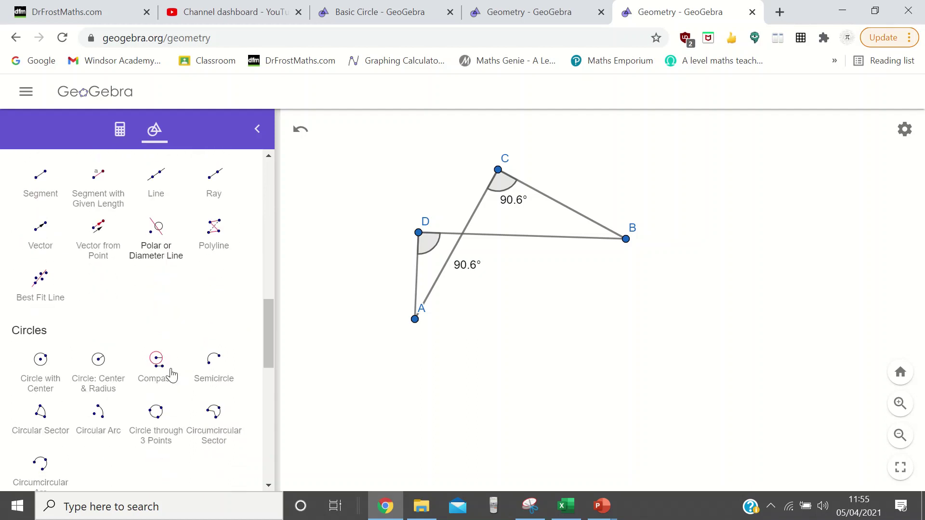
{"action": "left_click", "coordinate": [164, 417]}
{"action": "left_click", "coordinate": [415, 319]}
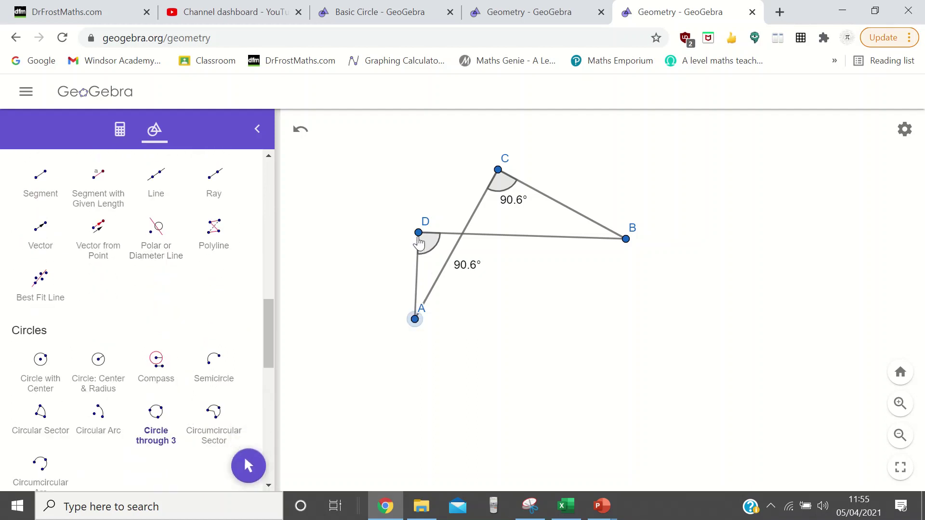
{"action": "left_click", "coordinate": [419, 233]}
{"action": "left_click", "coordinate": [498, 170]}
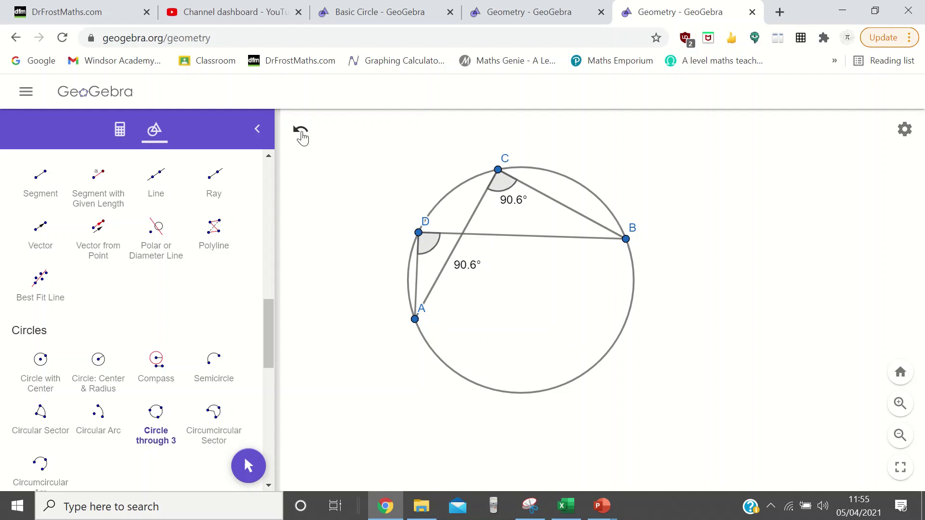
- Undo the construction step by step back to segments AC and CB with only the angle at C marked
{"action": "left_click", "coordinate": [302, 135]}
{"action": "left_click", "coordinate": [302, 137]}
{"action": "left_click", "coordinate": [302, 136]}
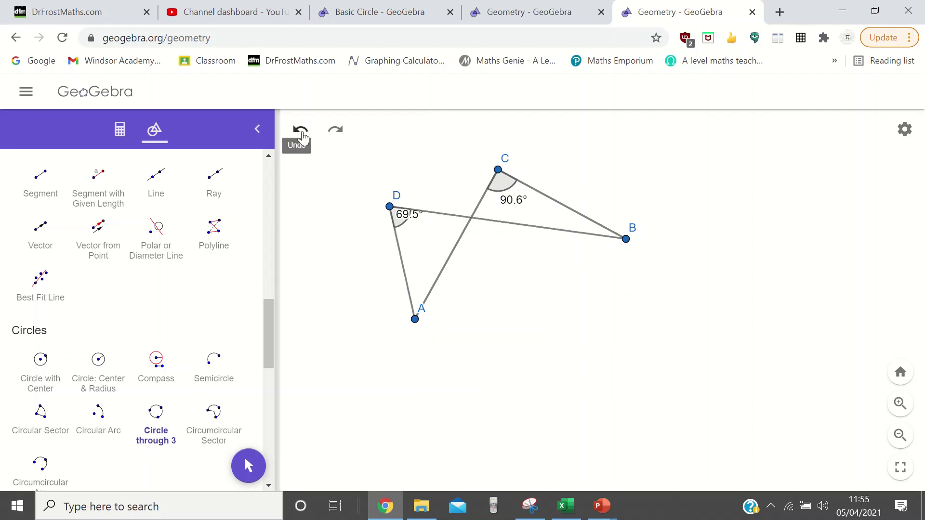
{"action": "left_click", "coordinate": [302, 134]}
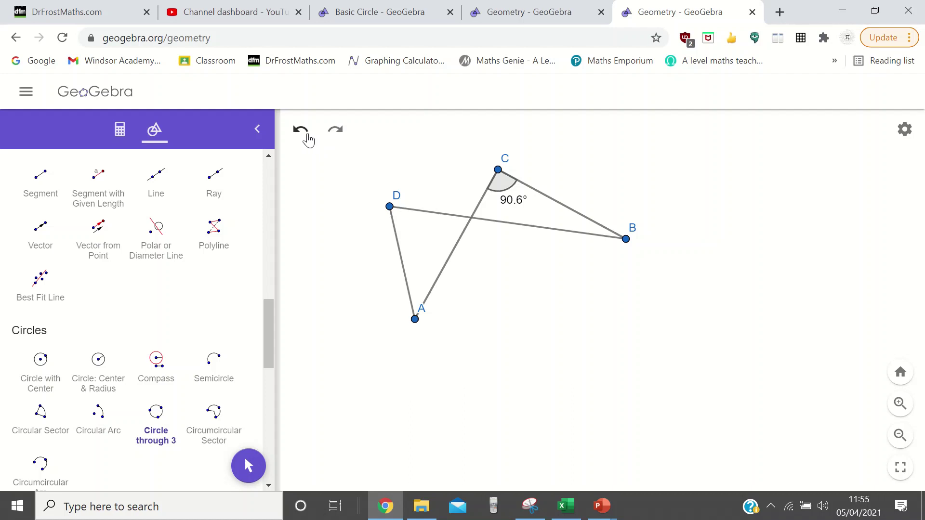
{"action": "left_click", "coordinate": [303, 135]}
{"action": "left_click", "coordinate": [304, 136]}
{"action": "left_click", "coordinate": [307, 139]}
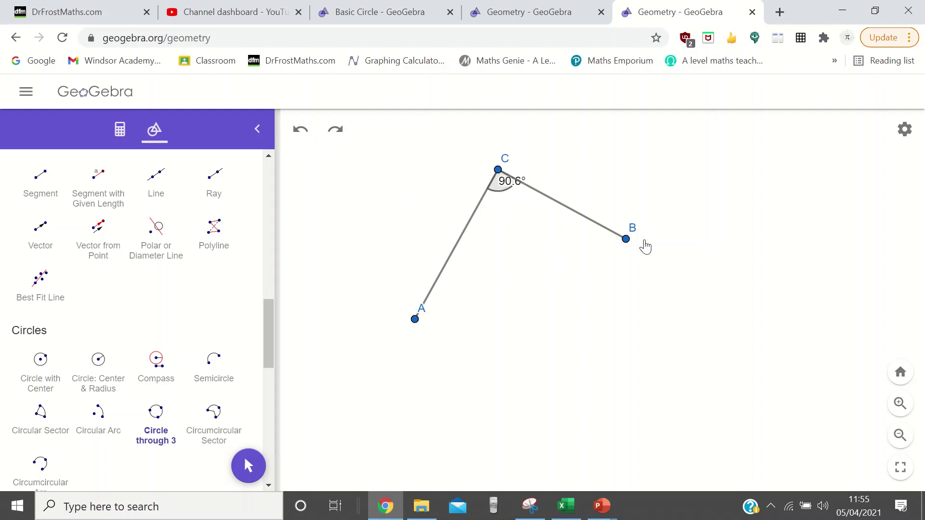
- Redo the construction steps until the circle through A, D and C is restored
{"action": "left_click", "coordinate": [335, 130]}
{"action": "left_click", "coordinate": [335, 130]}
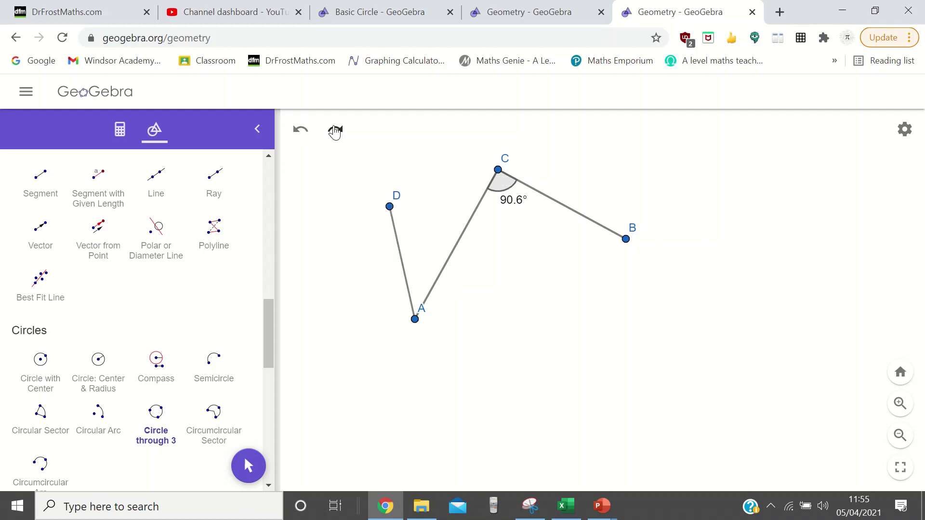
{"action": "left_click", "coordinate": [335, 131]}
{"action": "left_click", "coordinate": [335, 131]}
{"action": "left_click", "coordinate": [335, 131]}
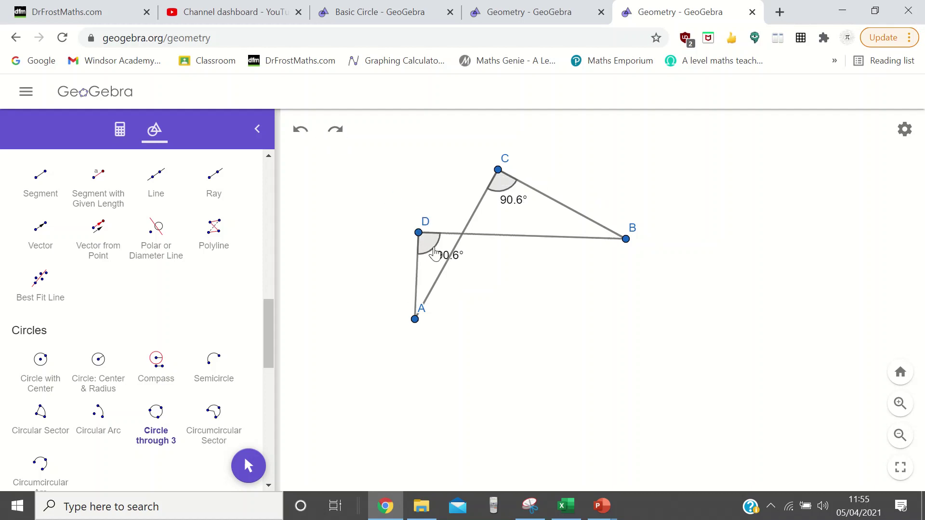
{"action": "left_click", "coordinate": [335, 130]}
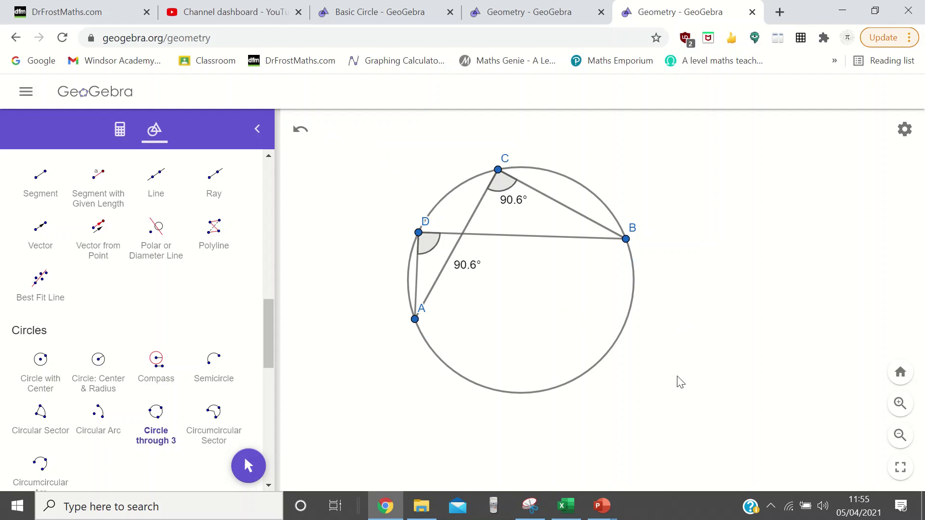
- Shift the finished circle figure aside and view the crossing-chords diagram in the Basic Circle construction
{"action": "scroll", "coordinate": [53, 190], "scroll_direction": "up", "scroll_amount": 5}
{"action": "left_click", "coordinate": [40, 202]}
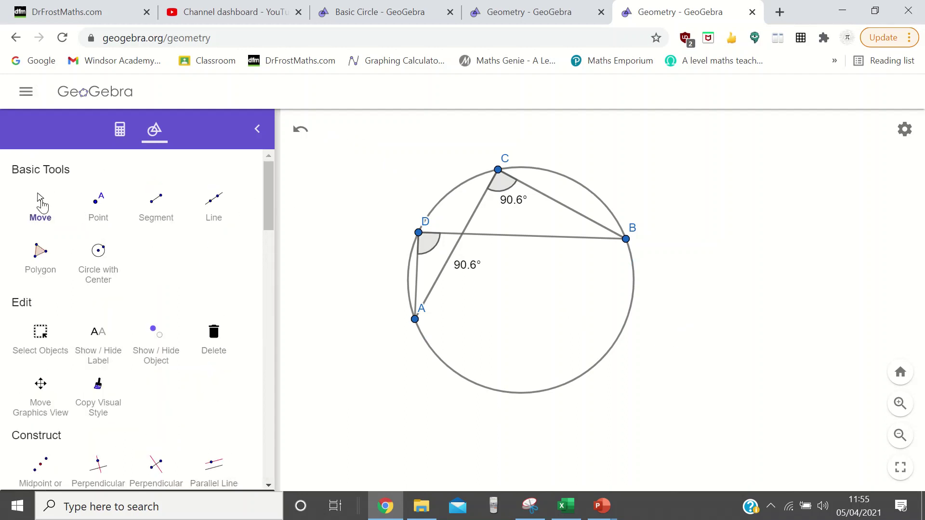
{"action": "left_click_drag", "start_coordinate": [695, 259], "coordinate": [607, 256]}
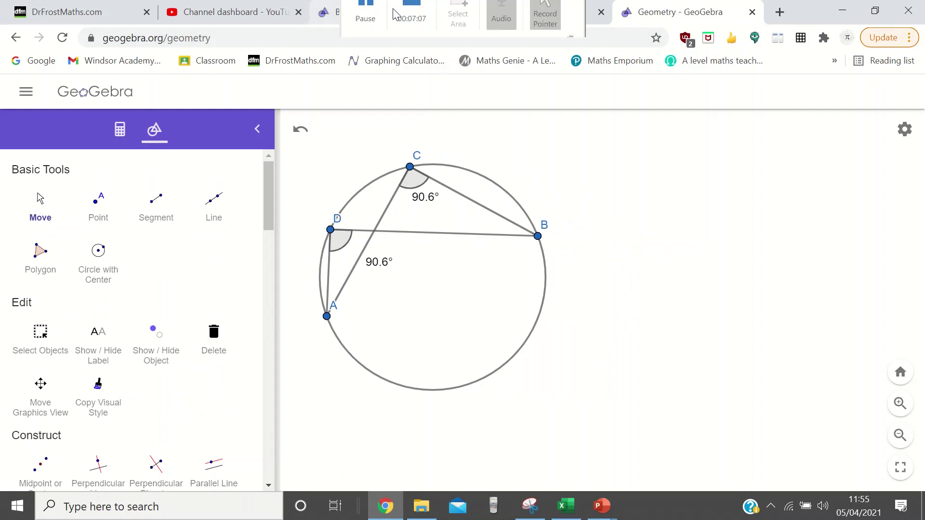
{"action": "left_click", "coordinate": [328, 14]}
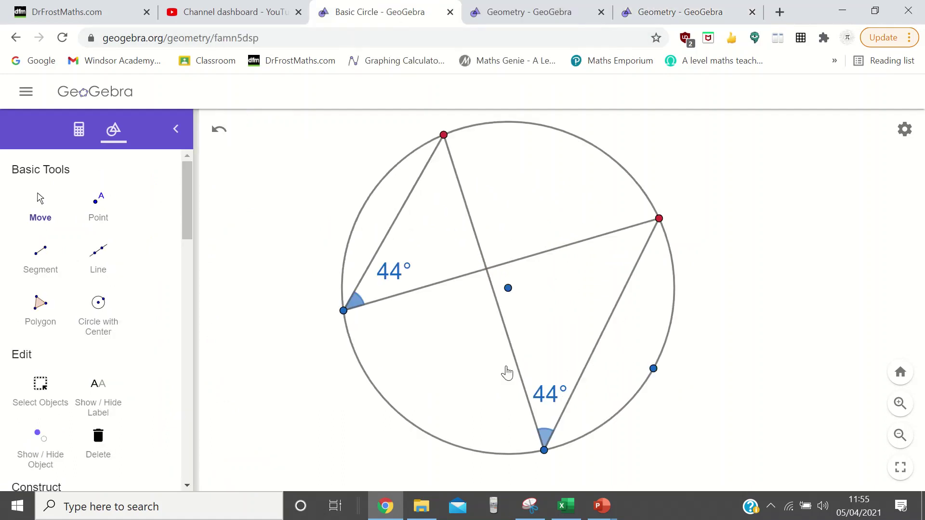
- Return to the new geometry construction and place three free points in a triangular arrangement in an empty area
{"action": "left_click", "coordinate": [699, 14]}
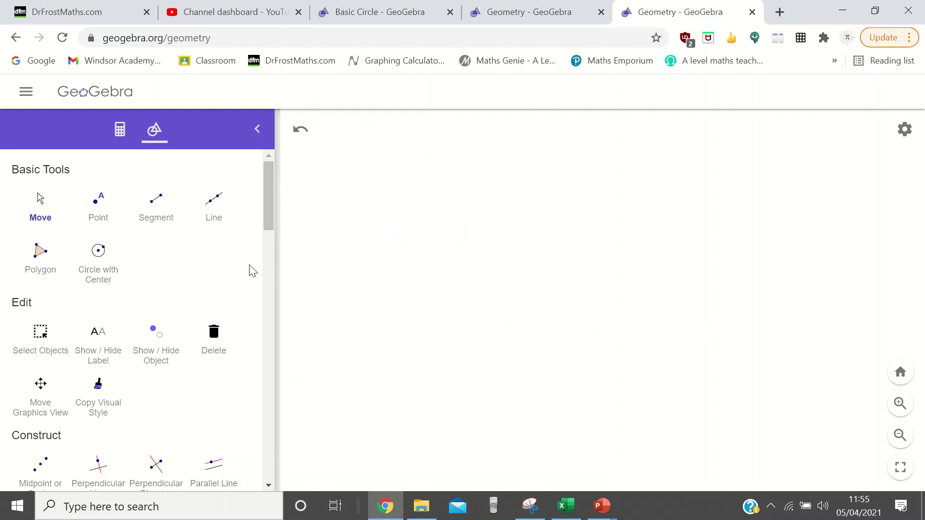
{"action": "left_click", "coordinate": [98, 205]}
{"action": "left_click", "coordinate": [444, 319]}
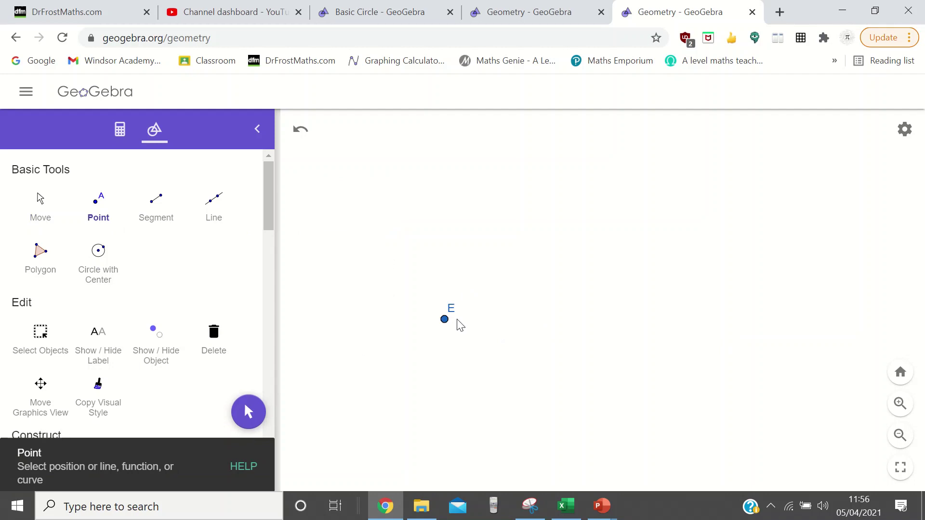
{"action": "left_click", "coordinate": [718, 300]}
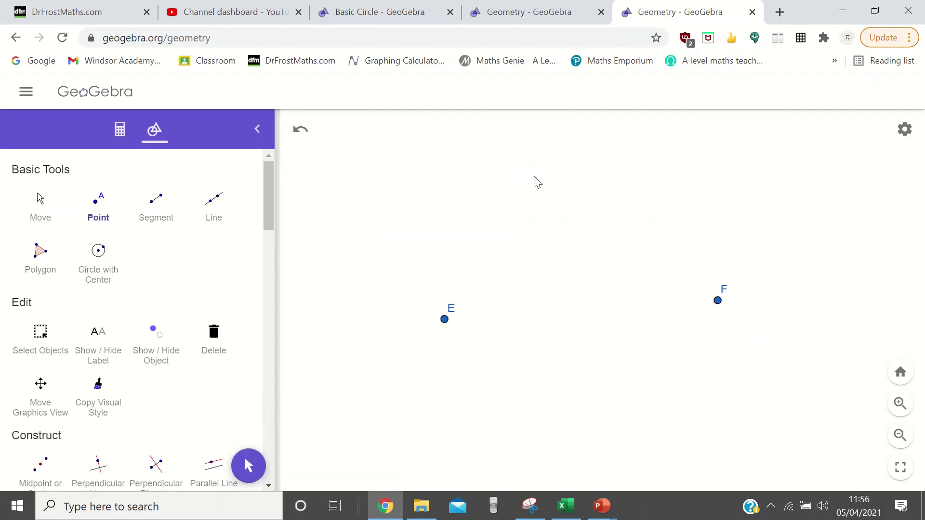
{"action": "left_click", "coordinate": [471, 220]}
- Draw segments from E to G and from G to F
{"action": "left_click", "coordinate": [164, 212]}
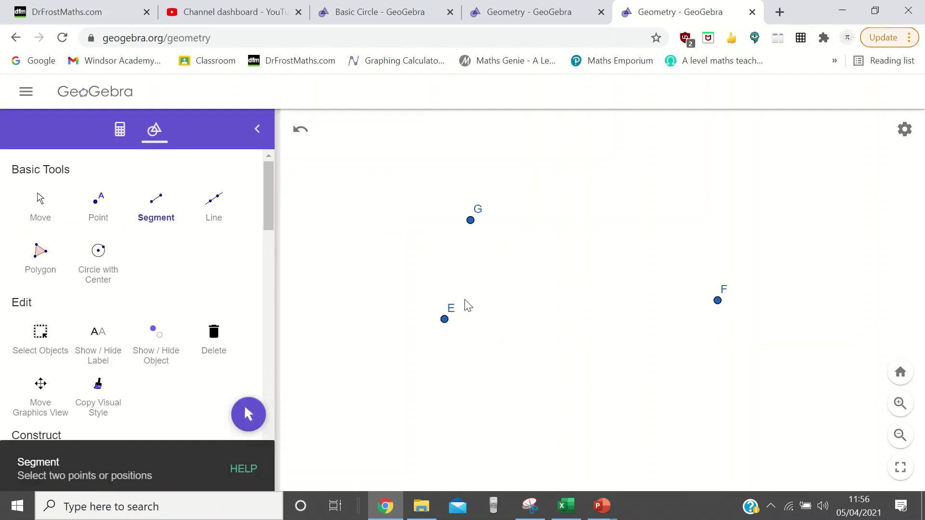
{"action": "left_click", "coordinate": [444, 318]}
{"action": "left_click", "coordinate": [471, 222]}
{"action": "left_click", "coordinate": [471, 221]}
{"action": "left_click", "coordinate": [718, 301]}
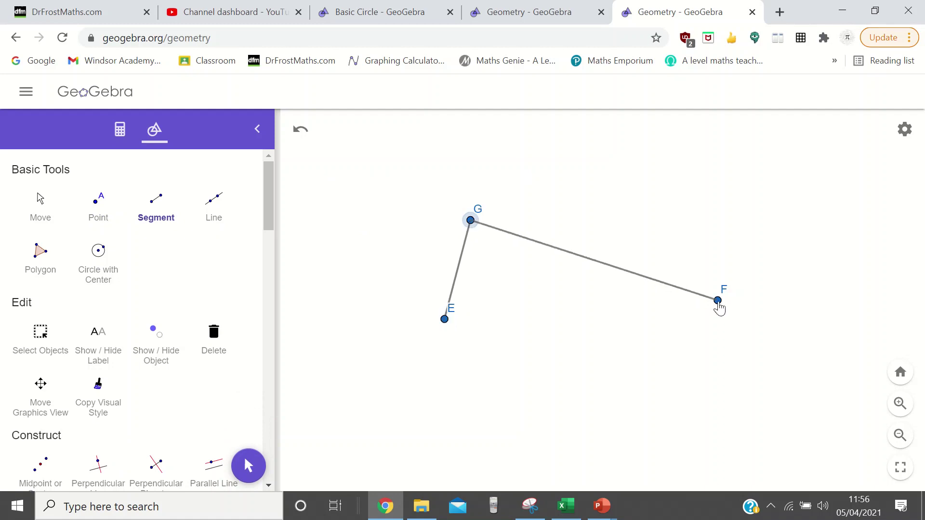
- Mark the angle at G between points E and F with the Angle tool
{"action": "scroll", "coordinate": [149, 378], "scroll_direction": "down", "scroll_amount": 4}
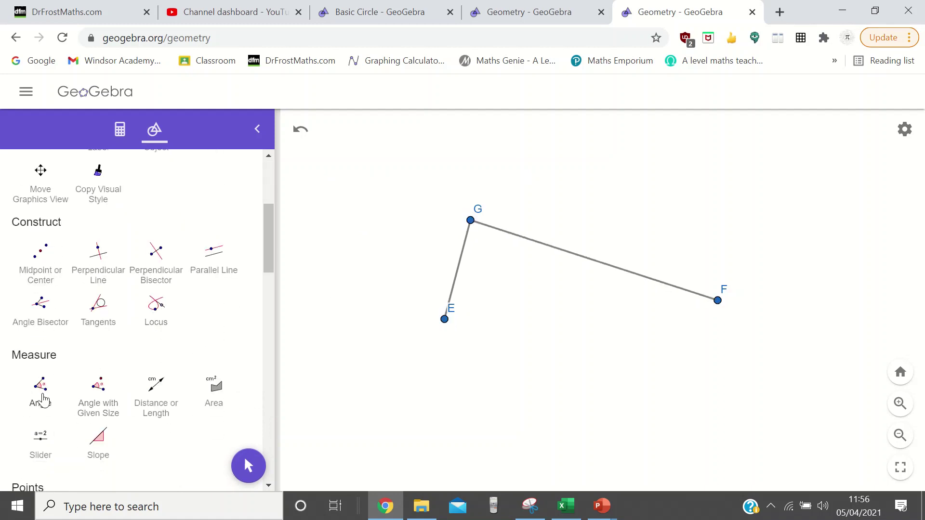
{"action": "left_click", "coordinate": [41, 390]}
{"action": "left_click", "coordinate": [444, 319]}
{"action": "left_click", "coordinate": [471, 221]}
{"action": "left_click", "coordinate": [717, 301]}
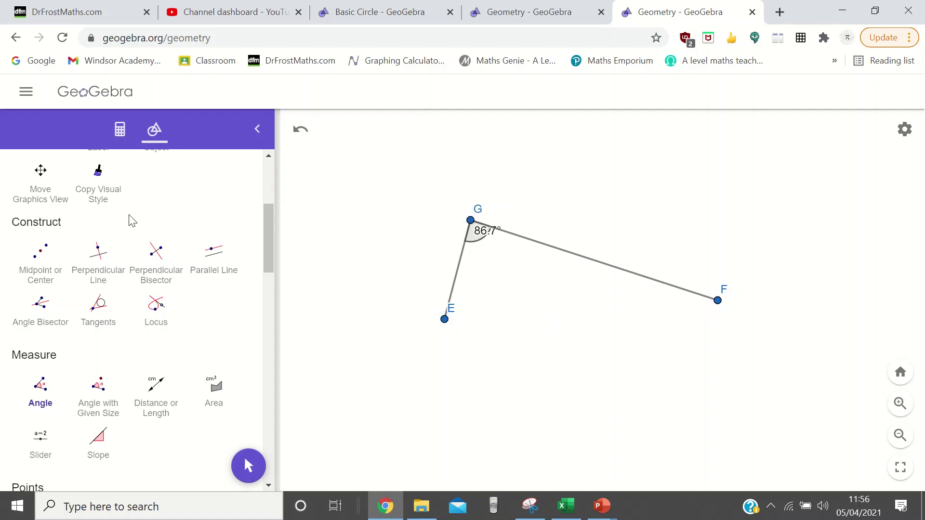
- Reposition the angle value label at G clear of segment GF and move point G slightly to the right
{"action": "key", "text": "Escape"}
{"action": "left_click_drag", "start_coordinate": [490, 241], "coordinate": [501, 255]}
{"action": "left_click_drag", "start_coordinate": [477, 225], "coordinate": [504, 220]}
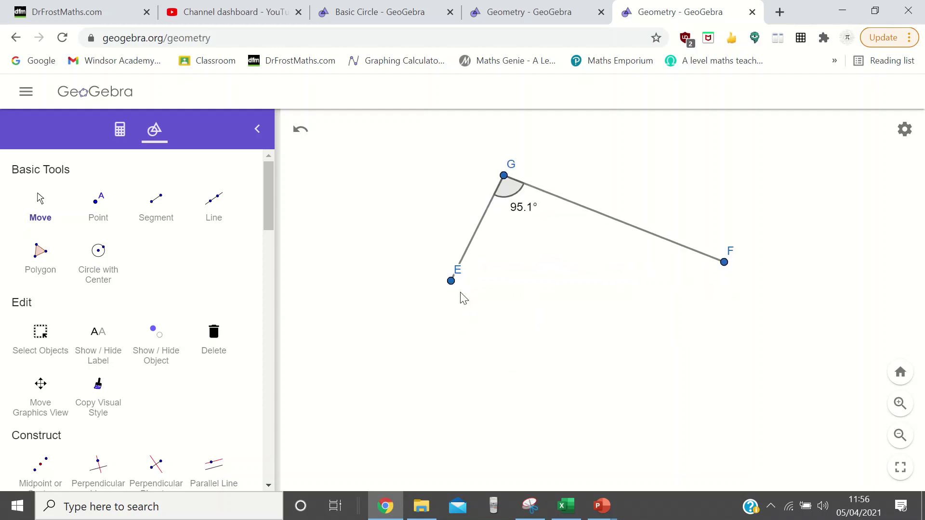
- Place a free point below the figure, roughly opposite G, and draw segments joining it to E and F
{"action": "left_click", "coordinate": [99, 212]}
{"action": "left_click", "coordinate": [632, 388]}
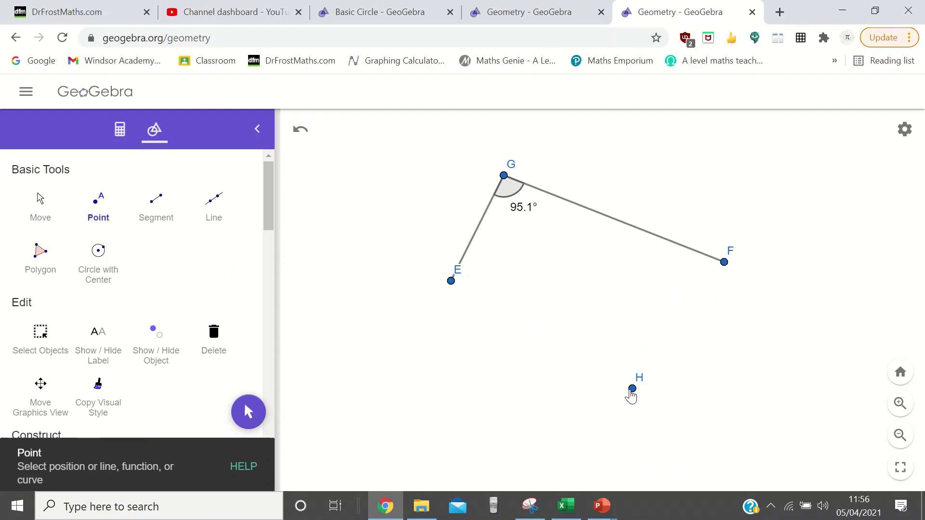
{"action": "left_click", "coordinate": [155, 234]}
{"action": "left_click", "coordinate": [452, 282]}
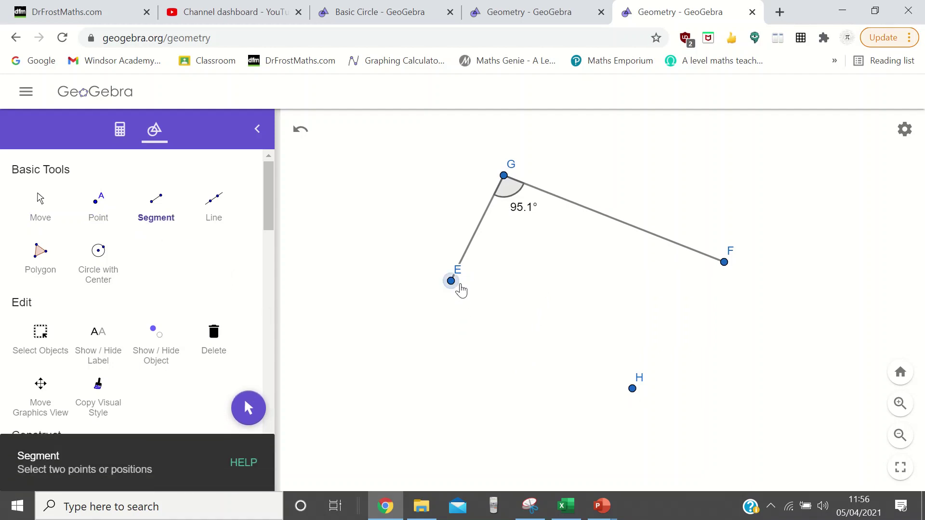
{"action": "left_click", "coordinate": [633, 389]}
{"action": "left_click", "coordinate": [633, 389]}
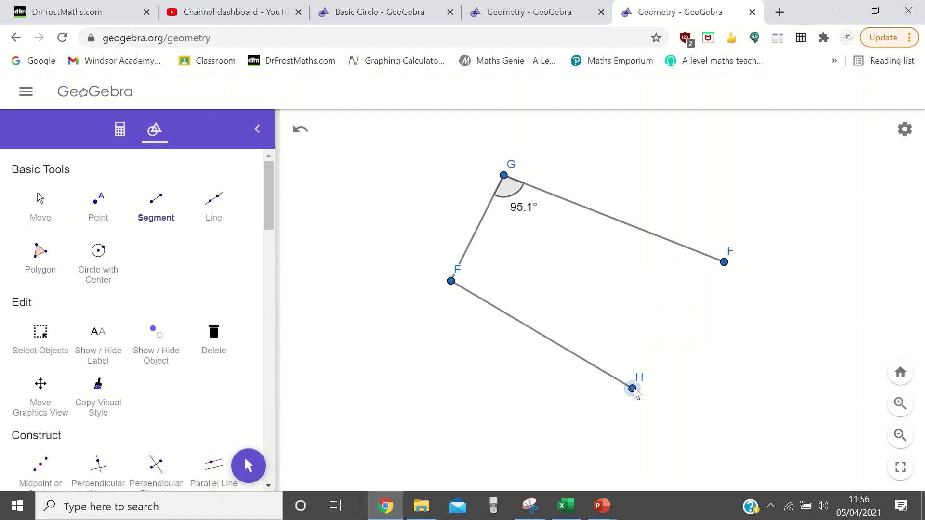
{"action": "left_click", "coordinate": [724, 263]}
- Mark the angle at H between points E and F with the Angle tool
{"action": "scroll", "coordinate": [169, 293], "scroll_direction": "down", "scroll_amount": 6}
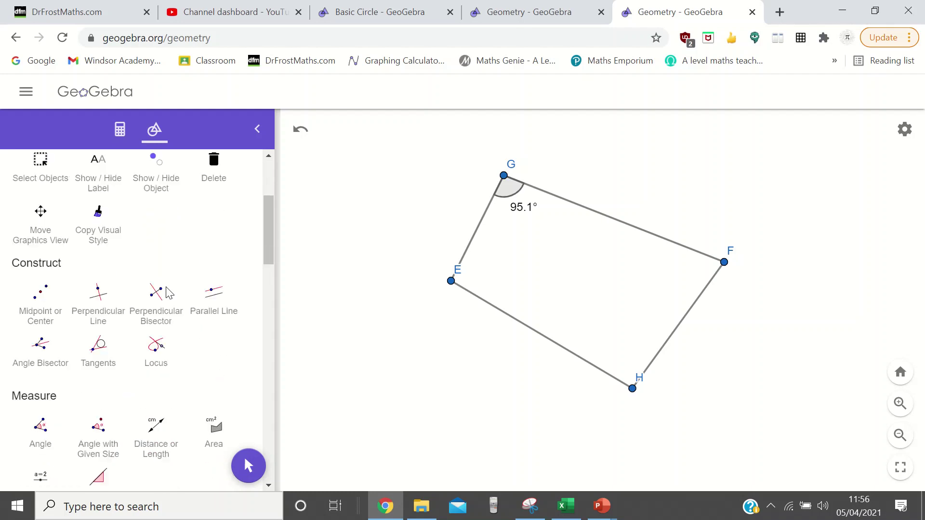
{"action": "left_click", "coordinate": [49, 313]}
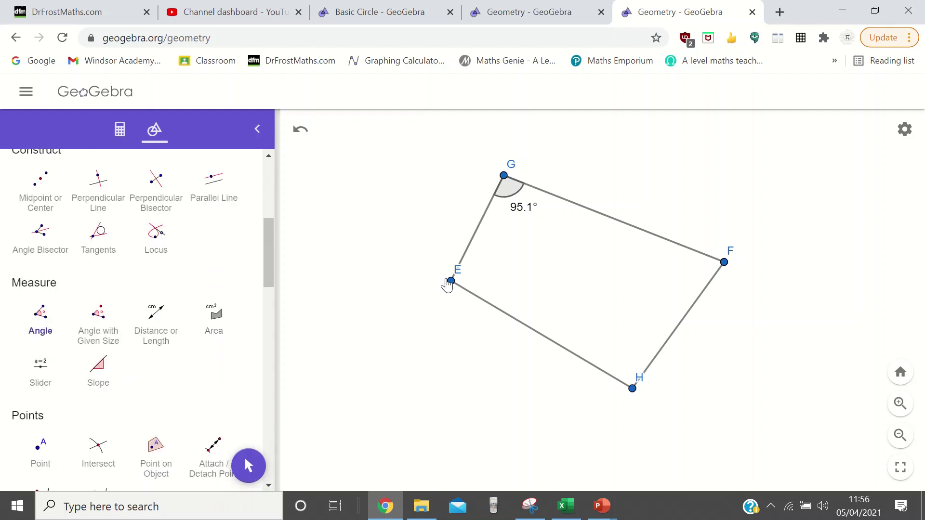
{"action": "left_click", "coordinate": [450, 281]}
{"action": "left_click", "coordinate": [632, 389]}
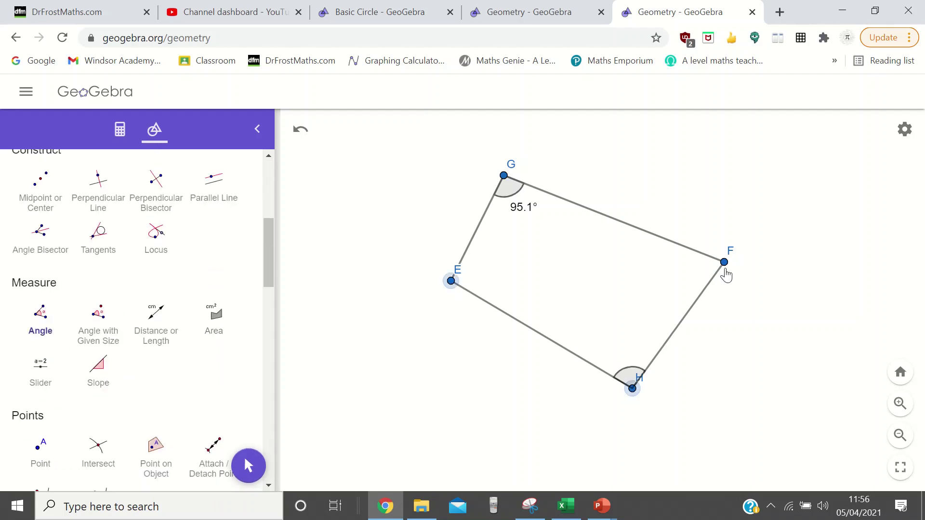
{"action": "left_click", "coordinate": [724, 263]}
- Move point H slightly down until its angle is 84.9°, supplementary to the angle at G
{"action": "scroll", "coordinate": [50, 208], "scroll_direction": "up", "scroll_amount": 5}
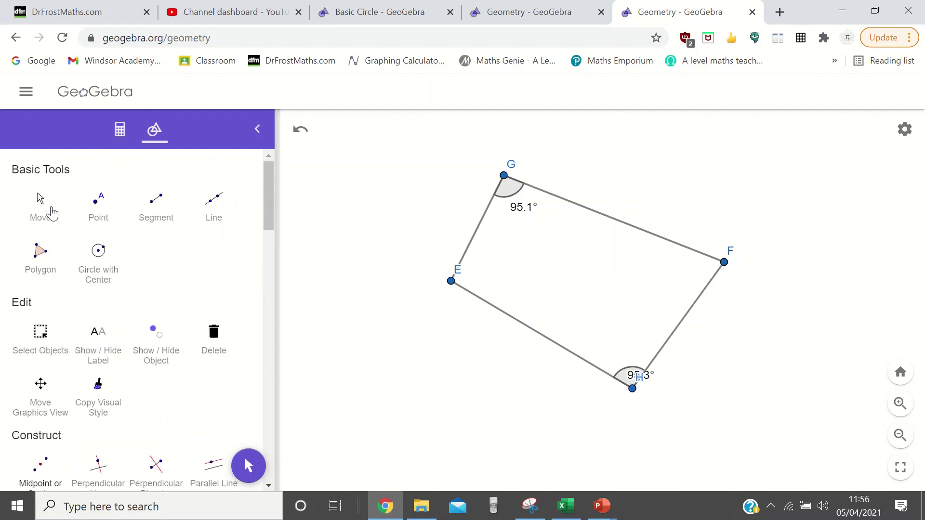
{"action": "left_click", "coordinate": [43, 206]}
{"action": "left_click_drag", "start_coordinate": [632, 385], "coordinate": [637, 419]}
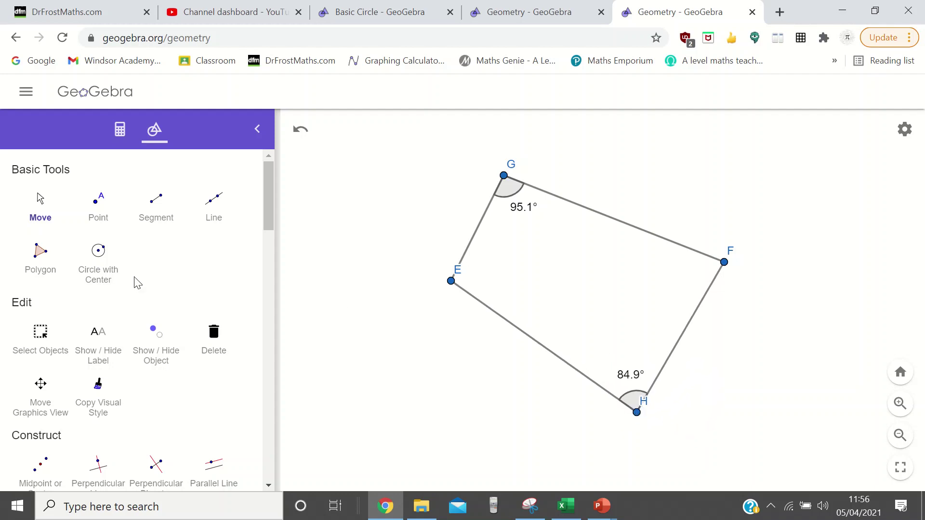
- Draw a circle through points E, G and F with Circle through 3 Points, and return to the Move tool
{"action": "scroll", "coordinate": [138, 283], "scroll_direction": "down", "scroll_amount": 15}
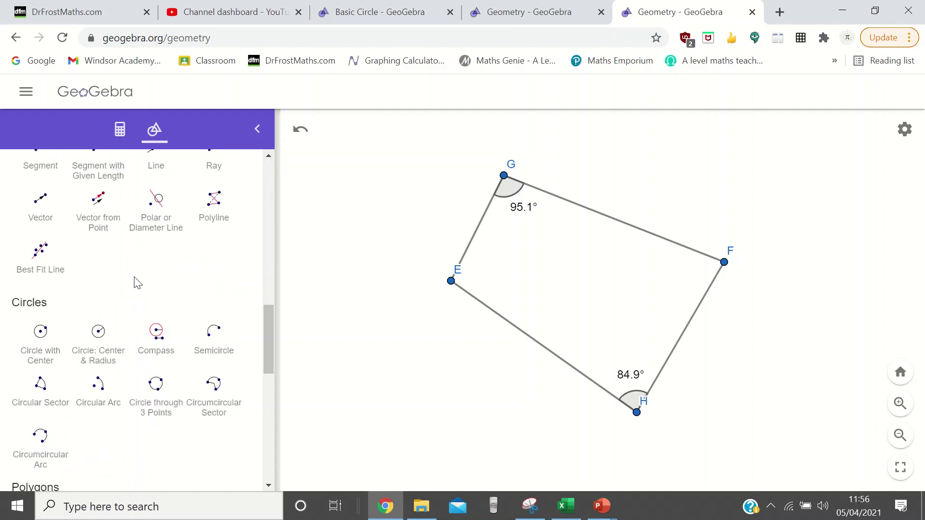
{"action": "left_click", "coordinate": [173, 388]}
{"action": "left_click", "coordinate": [451, 281]}
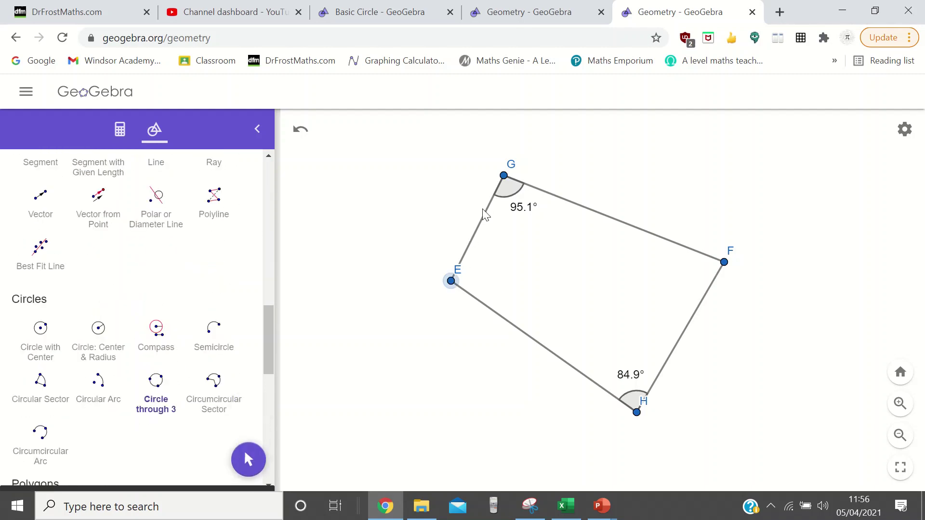
{"action": "left_click", "coordinate": [504, 176]}
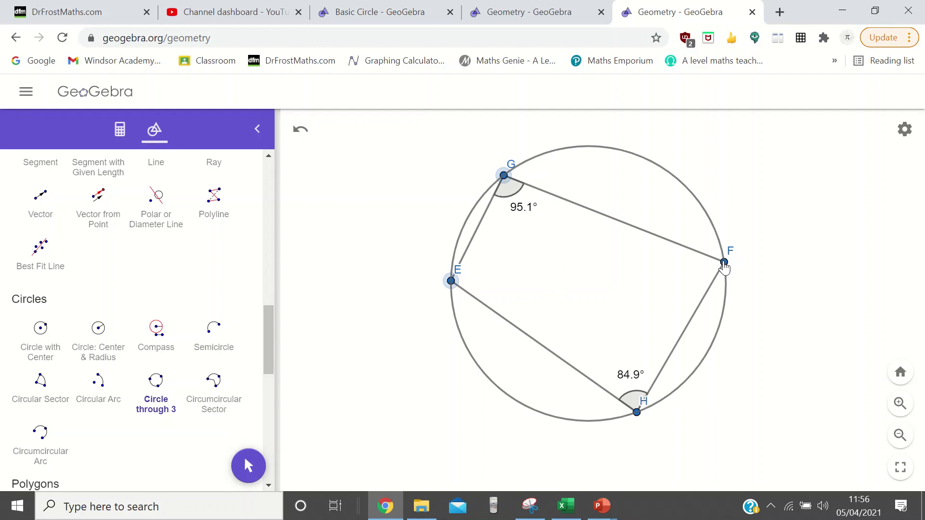
{"action": "left_click", "coordinate": [724, 263]}
{"action": "scroll", "coordinate": [166, 254], "scroll_direction": "up", "scroll_amount": 10}
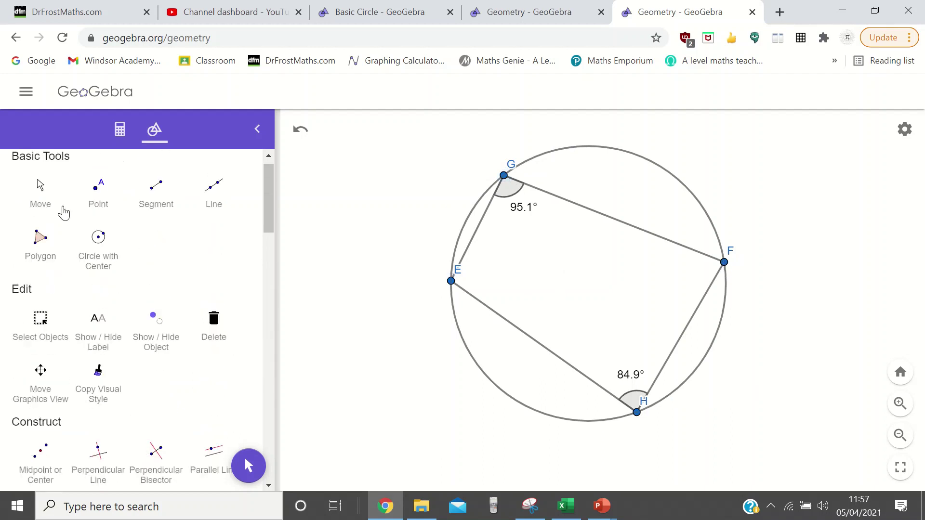
{"action": "left_click", "coordinate": [41, 200]}
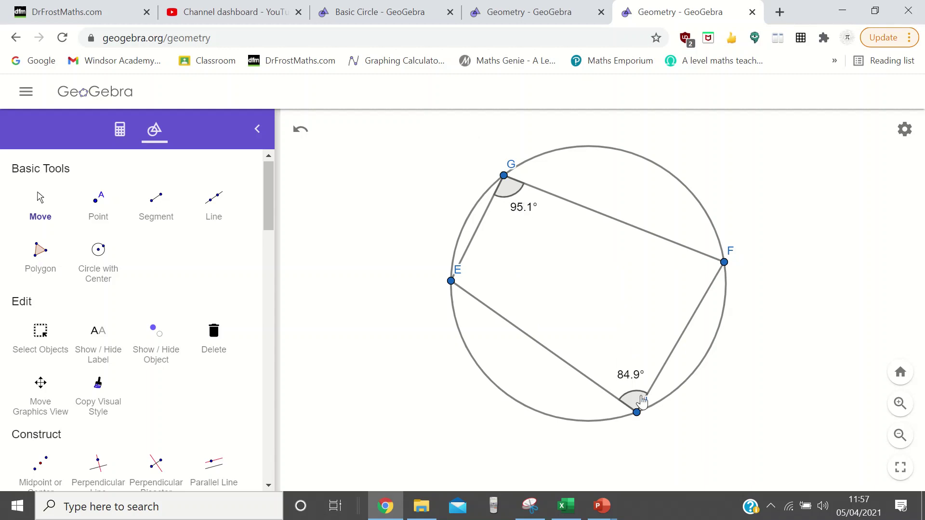
- Undo the construction step by step, from the circle back to before point H was placed
{"action": "left_click", "coordinate": [310, 139]}
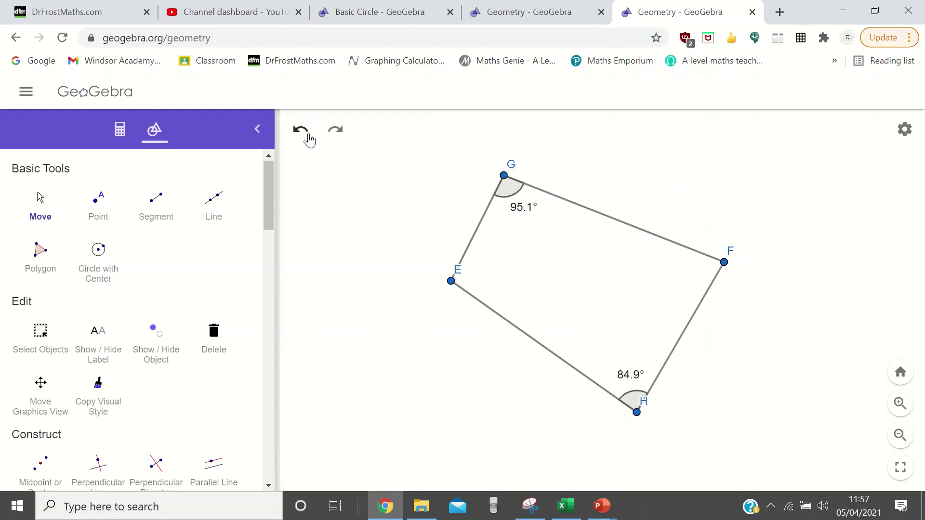
{"action": "left_click", "coordinate": [310, 140]}
{"action": "left_click", "coordinate": [310, 139]}
{"action": "left_click", "coordinate": [310, 139]}
{"action": "left_click", "coordinate": [309, 139]}
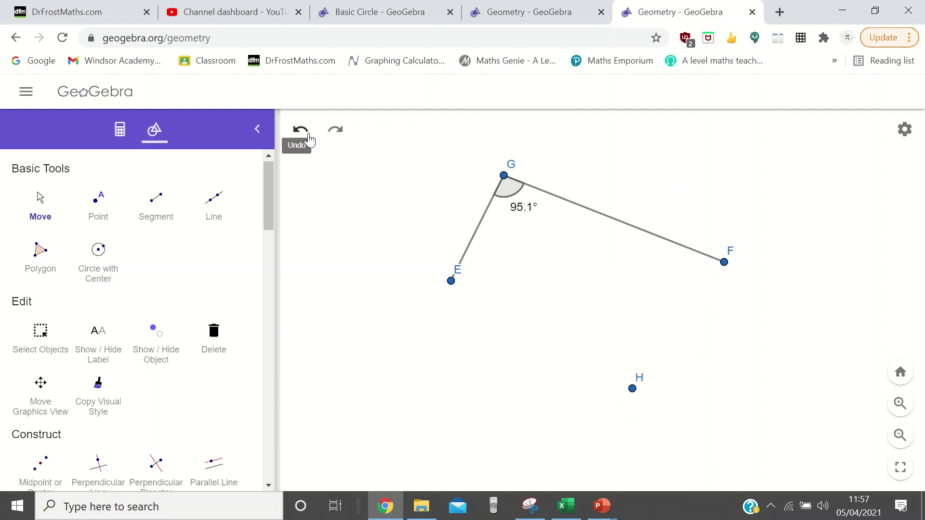
{"action": "left_click", "coordinate": [310, 139]}
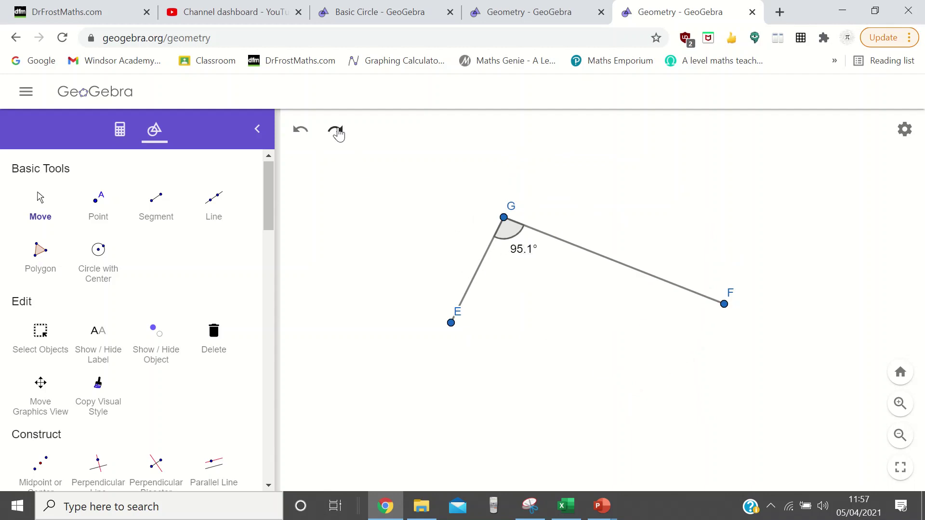
- Redo all the undone steps up to the circle through E, G and F
{"action": "left_click", "coordinate": [337, 131]}
{"action": "left_click", "coordinate": [337, 131]}
{"action": "left_click", "coordinate": [337, 131]}
{"action": "left_click", "coordinate": [337, 131]}
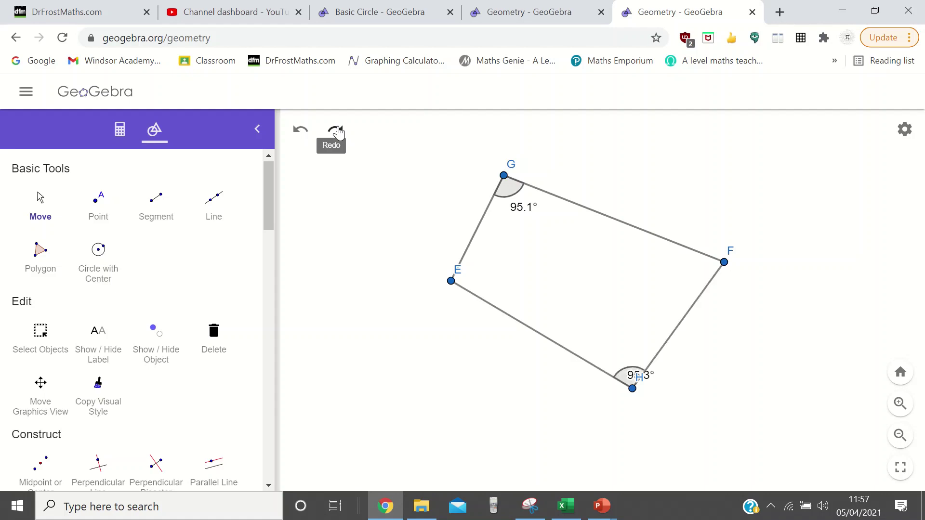
{"action": "left_click", "coordinate": [336, 131]}
{"action": "left_click", "coordinate": [336, 131]}
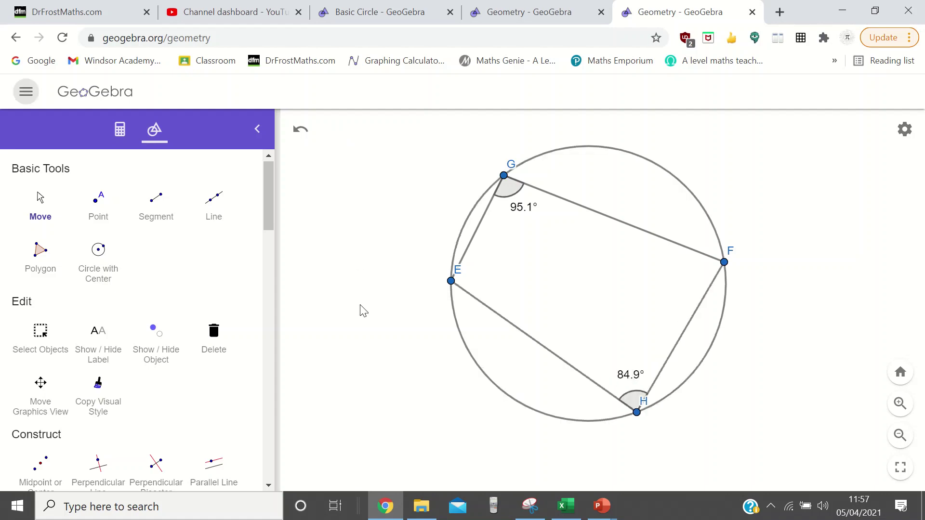
- Bring an empty area of the canvas below the existing circles into view
{"action": "left_click_drag", "start_coordinate": [363, 311], "coordinate": [477, 250]}
{"action": "left_click_drag", "start_coordinate": [413, 314], "coordinate": [516, 213]}
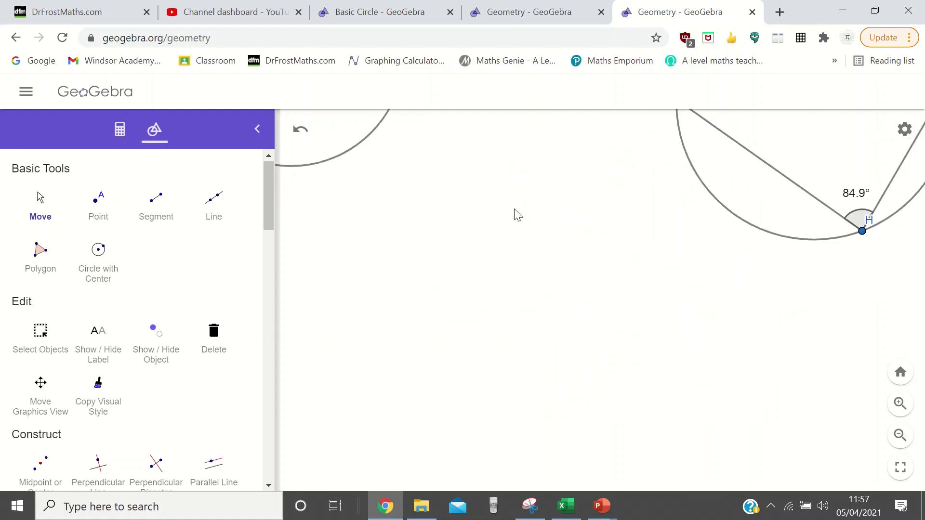
{"action": "left_click", "coordinate": [164, 231]}
{"action": "left_click", "coordinate": [440, 368]}
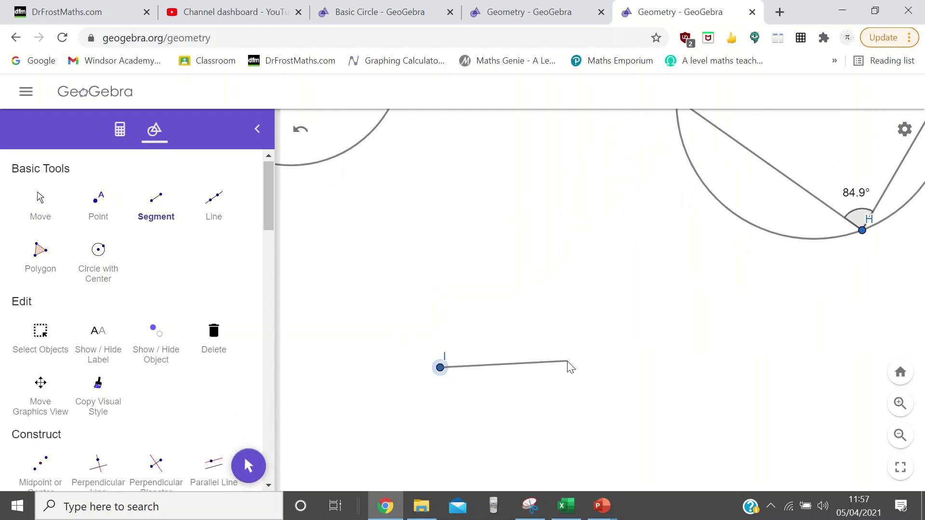
{"action": "left_click", "coordinate": [413, 273]}
{"action": "left_click", "coordinate": [300, 129]}
- Place three free points in the empty area, two roughly level at the base and one above between them
{"action": "left_click", "coordinate": [98, 201]}
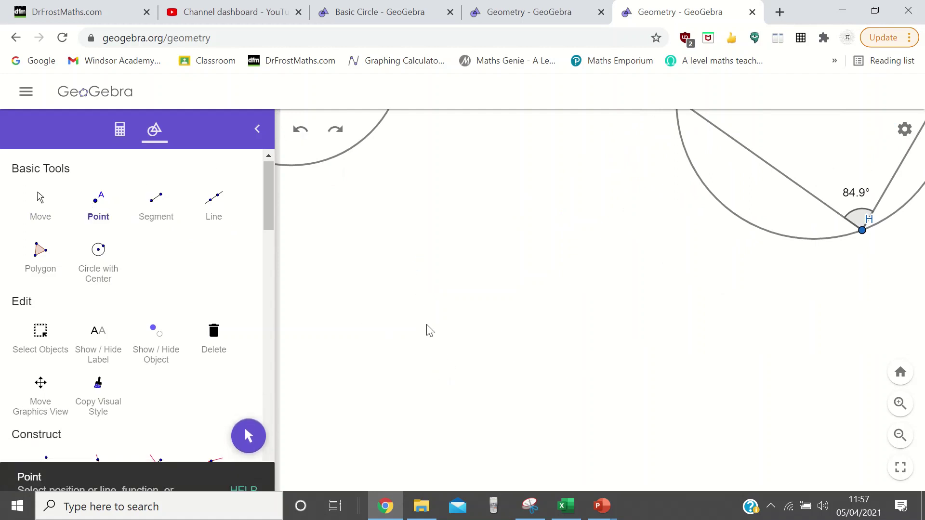
{"action": "left_click", "coordinate": [401, 355]}
{"action": "left_click", "coordinate": [644, 363]}
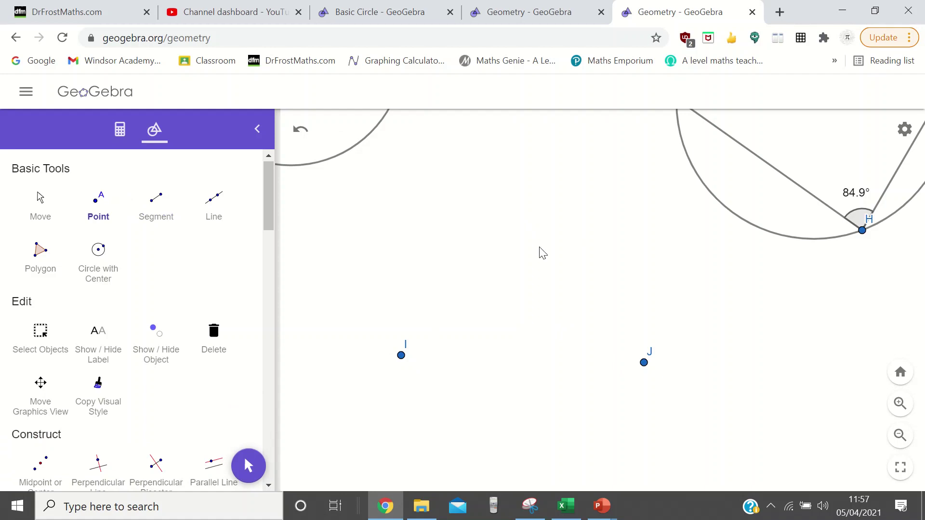
{"action": "left_click", "coordinate": [547, 215]}
- Draw segments from I to K and from K to J
{"action": "left_click", "coordinate": [155, 203]}
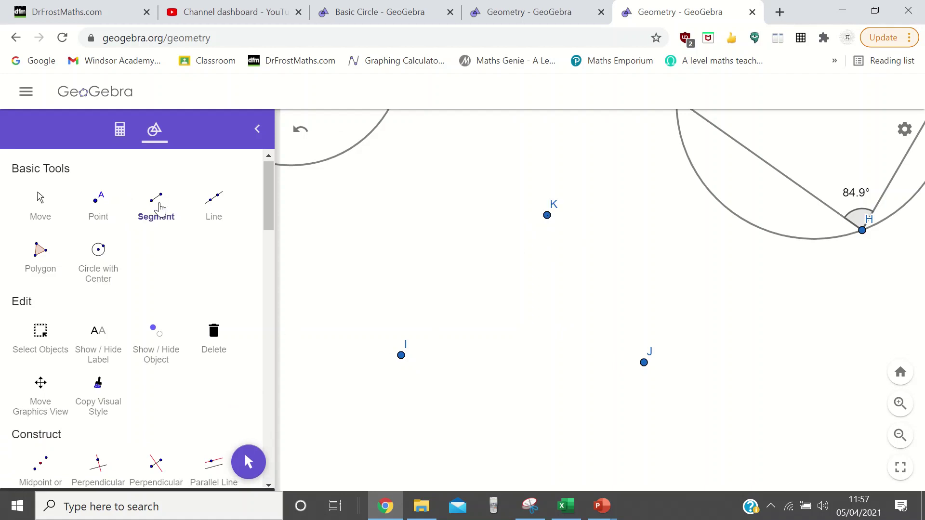
{"action": "left_click", "coordinate": [401, 355]}
{"action": "left_click", "coordinate": [548, 217]}
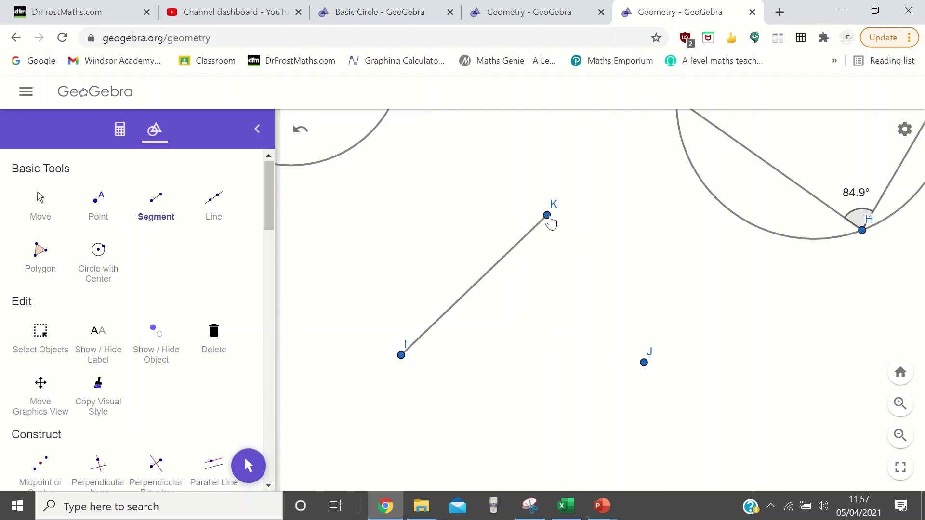
{"action": "left_click", "coordinate": [644, 362]}
- Mark the angle at K between points I and J with the Angle tool
{"action": "scroll", "coordinate": [100, 371], "scroll_direction": "down", "scroll_amount": 1}
{"action": "scroll", "coordinate": [100, 370], "scroll_direction": "down", "scroll_amount": 5}
{"action": "left_click", "coordinate": [48, 386]}
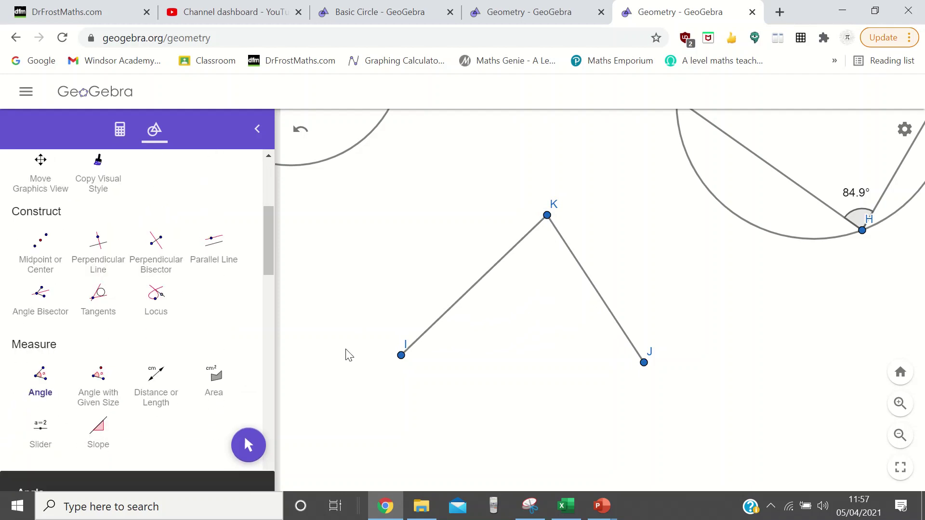
{"action": "left_click", "coordinate": [401, 356]}
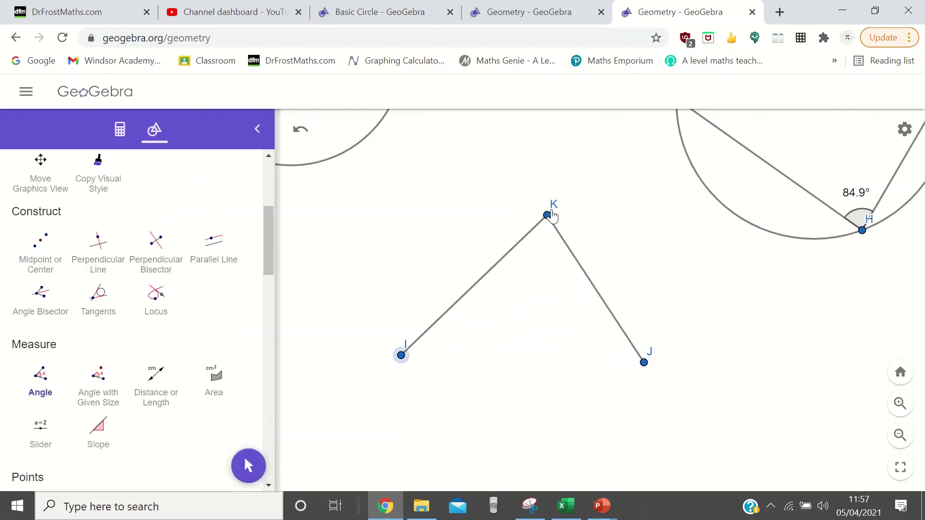
{"action": "left_click", "coordinate": [548, 215]}
{"action": "left_click", "coordinate": [644, 364]}
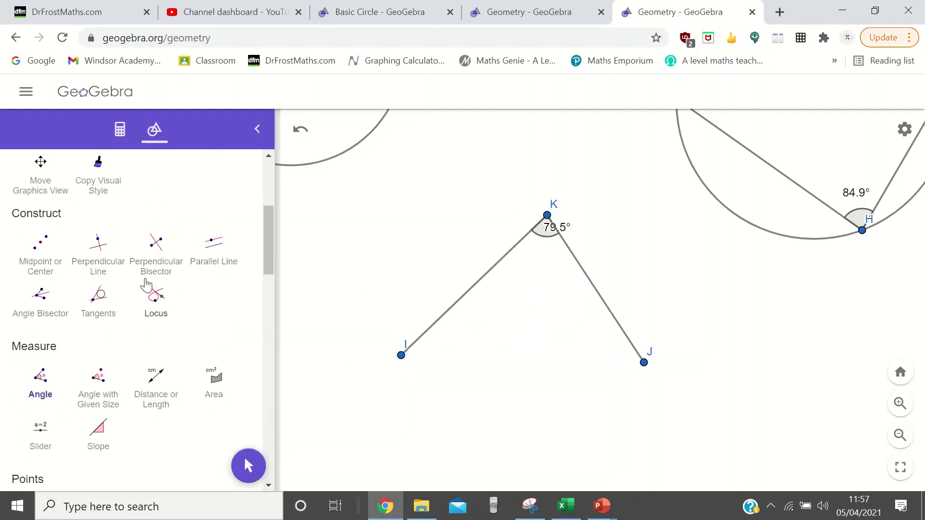
- Move point K down and to the right until the angle at K is 90°
{"action": "scroll", "coordinate": [144, 287], "scroll_direction": "up", "scroll_amount": 5}
{"action": "left_click", "coordinate": [43, 205]}
{"action": "left_click_drag", "start_coordinate": [548, 215], "coordinate": [572, 253]}
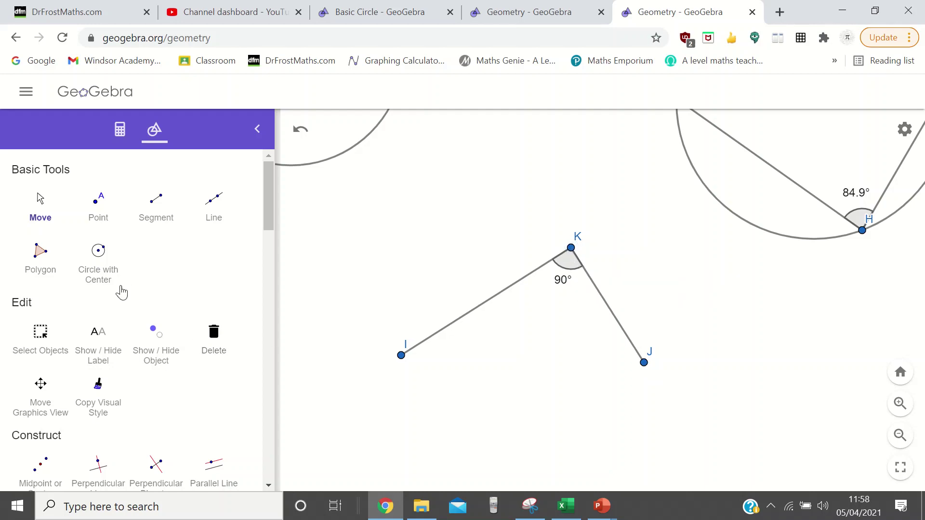
- Draw a circle through points I, J and K with Circle through 3 Points
{"action": "scroll", "coordinate": [122, 291], "scroll_direction": "down", "scroll_amount": 8}
{"action": "scroll", "coordinate": [177, 400], "scroll_direction": "down", "scroll_amount": 5}
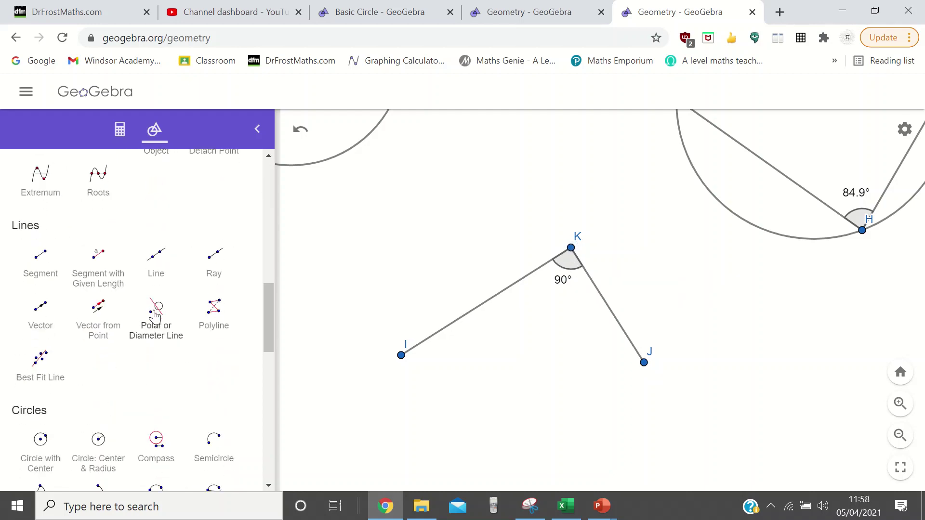
{"action": "scroll", "coordinate": [169, 427], "scroll_direction": "down", "scroll_amount": 3}
{"action": "left_click", "coordinate": [156, 345]}
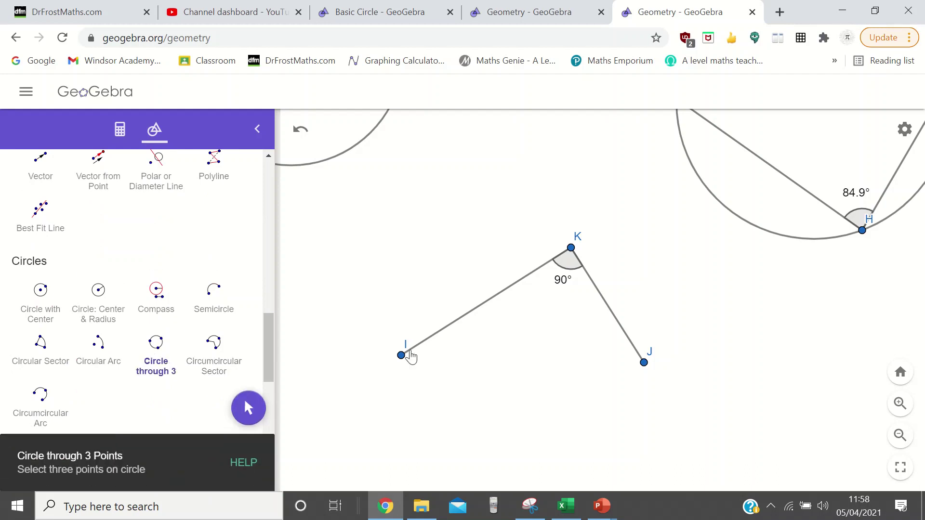
{"action": "left_click", "coordinate": [400, 356]}
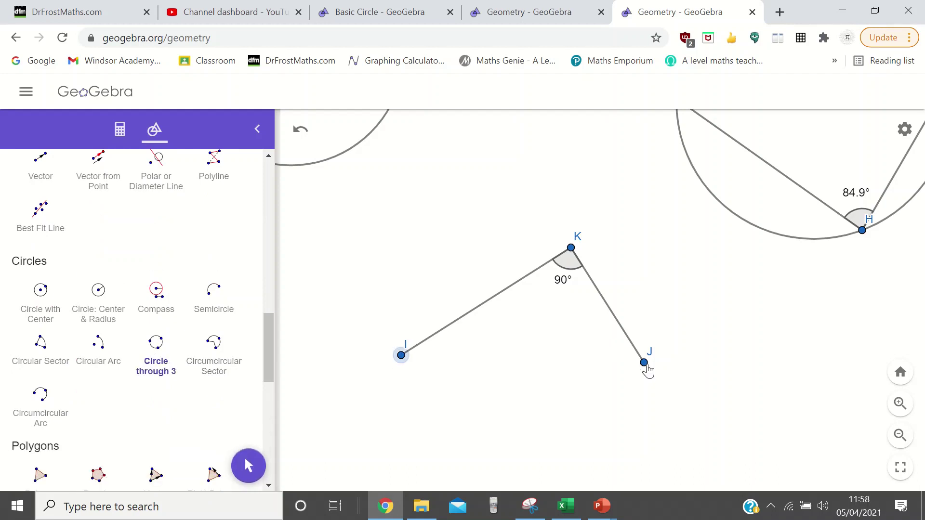
{"action": "left_click", "coordinate": [644, 364]}
{"action": "left_click", "coordinate": [571, 249]}
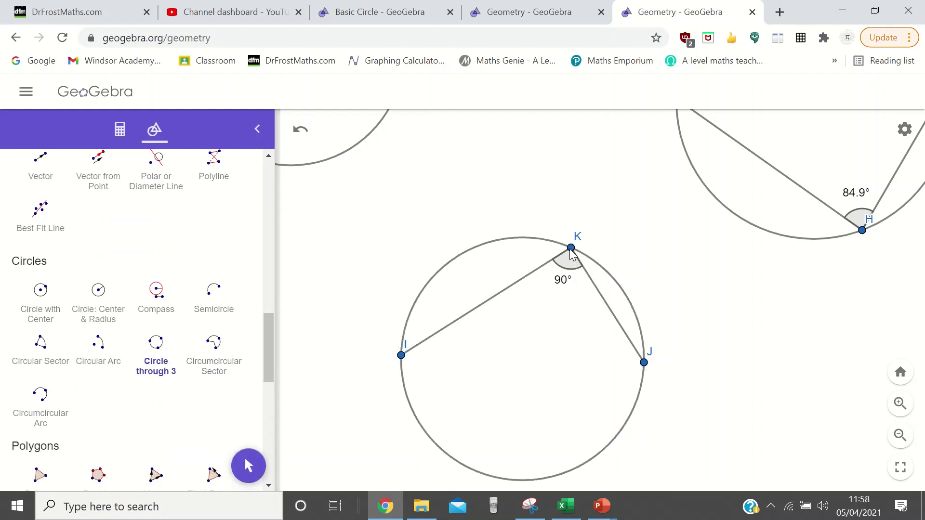
- Draw segment IJ to close the triangle inside the circle, and return to the Move tool
{"action": "left_click_drag", "start_coordinate": [269, 347], "coordinate": [268, 193]}
{"action": "left_click", "coordinate": [159, 202]}
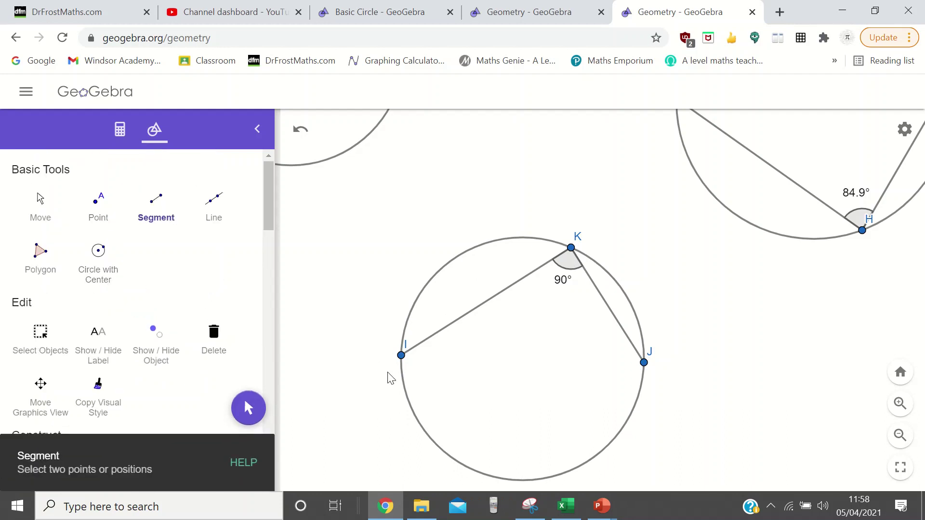
{"action": "left_click", "coordinate": [401, 356]}
{"action": "left_click", "coordinate": [644, 362]}
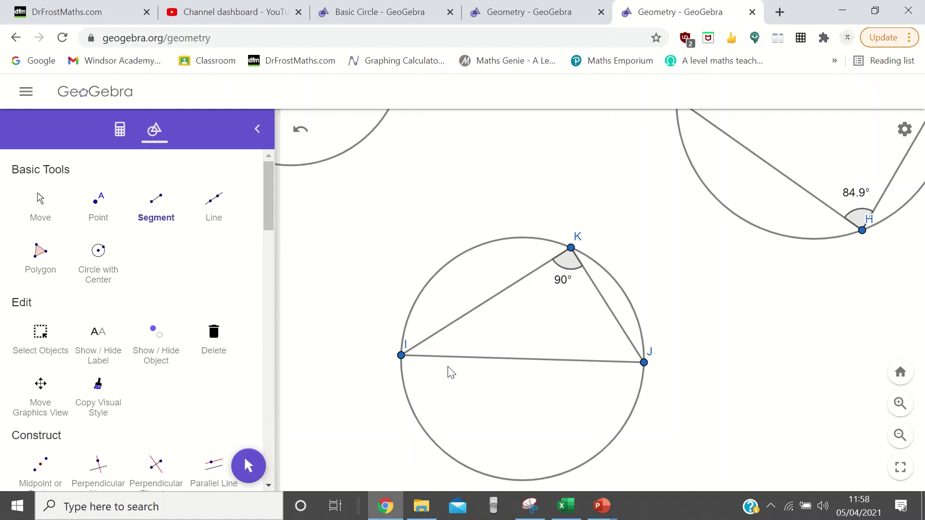
{"action": "left_click", "coordinate": [46, 203]}
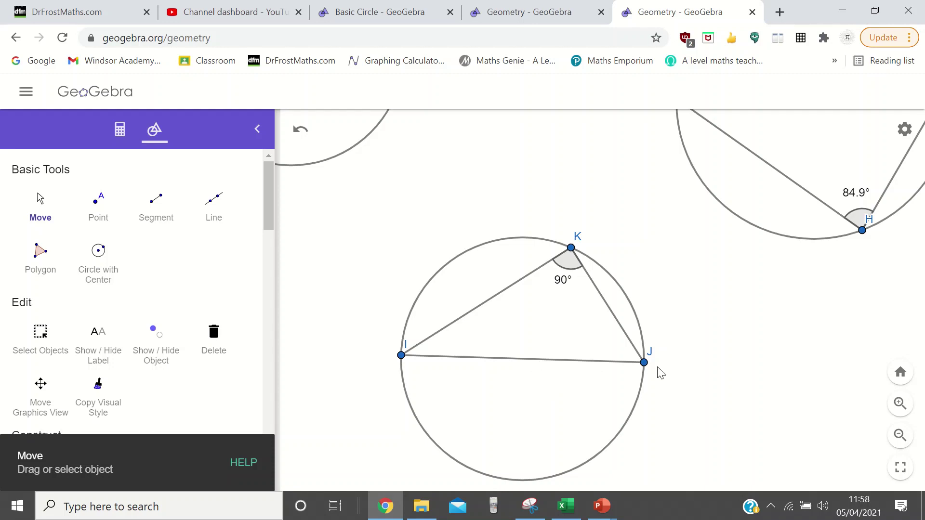
- Colour segment IJ, the side of the triangle opposite the right angle at K, red
{"action": "left_click", "coordinate": [525, 363]}
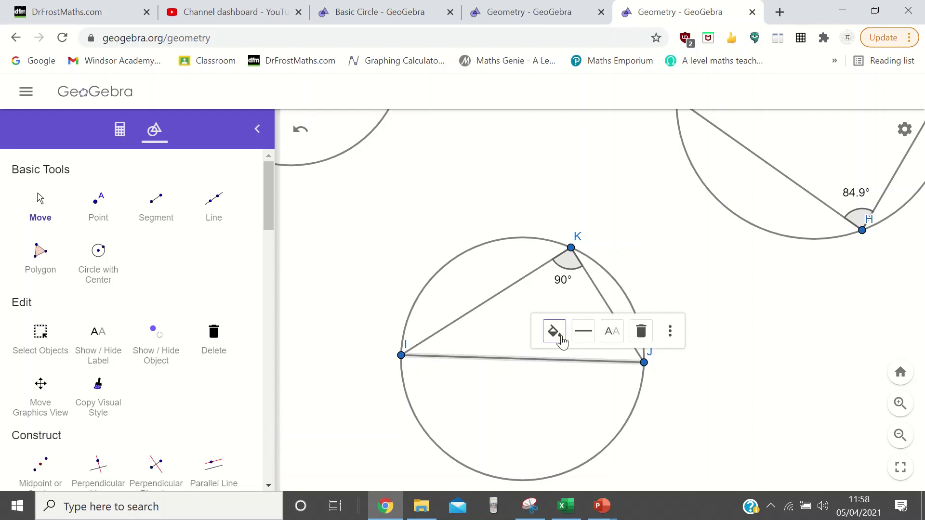
{"action": "left_click", "coordinate": [554, 331]}
{"action": "left_click", "coordinate": [621, 364]}
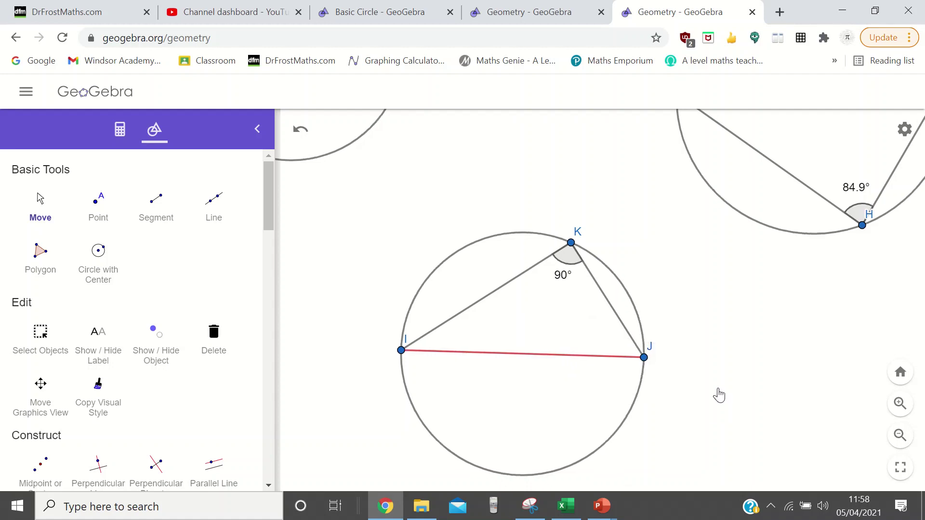
{"action": "left_click_drag", "start_coordinate": [600, 307], "coordinate": [600, 274]}
{"action": "left_click_drag", "start_coordinate": [420, 230], "coordinate": [450, 230]}
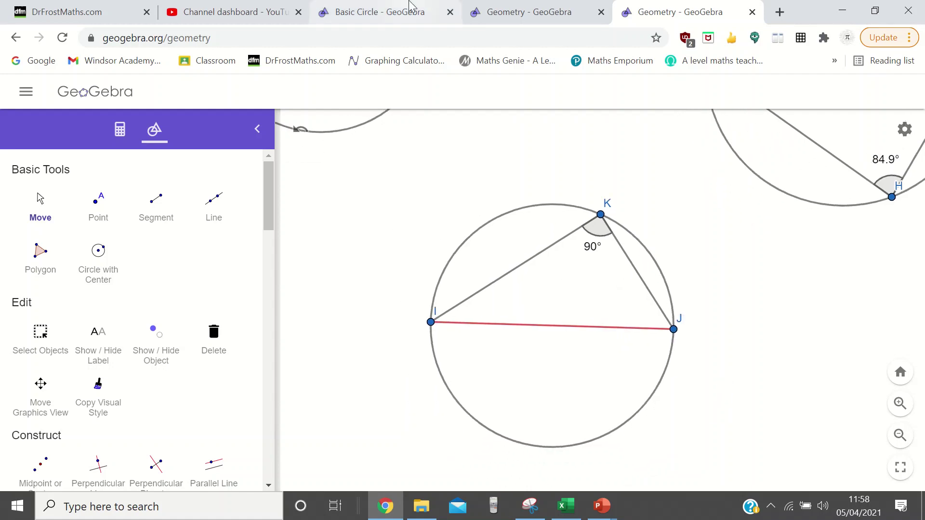
- Switch to the Basic Circle construction and examine its equal-angle and cyclic quadrilateral figures
{"action": "mouse_move", "coordinate": [389, 6]}
{"action": "left_click", "coordinate": [338, 6]}
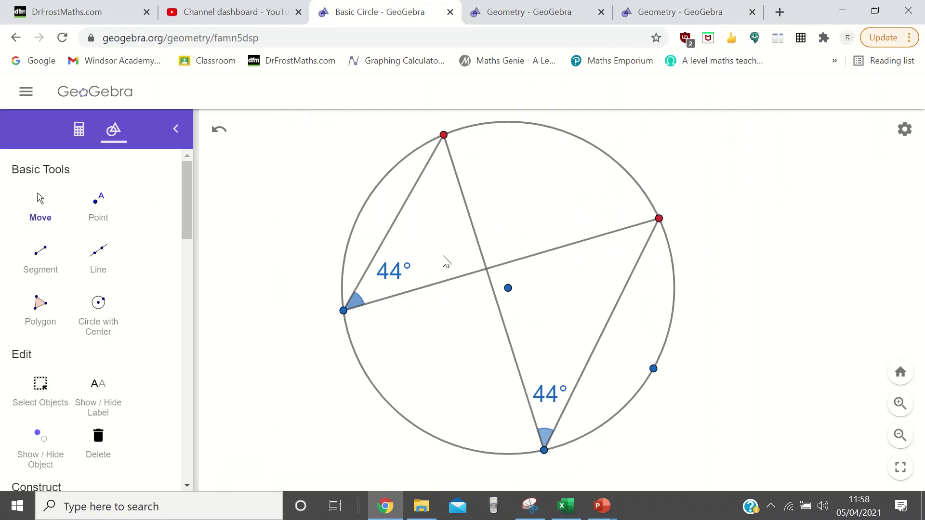
{"action": "scroll", "coordinate": [693, 326], "scroll_direction": "down", "scroll_amount": 5}
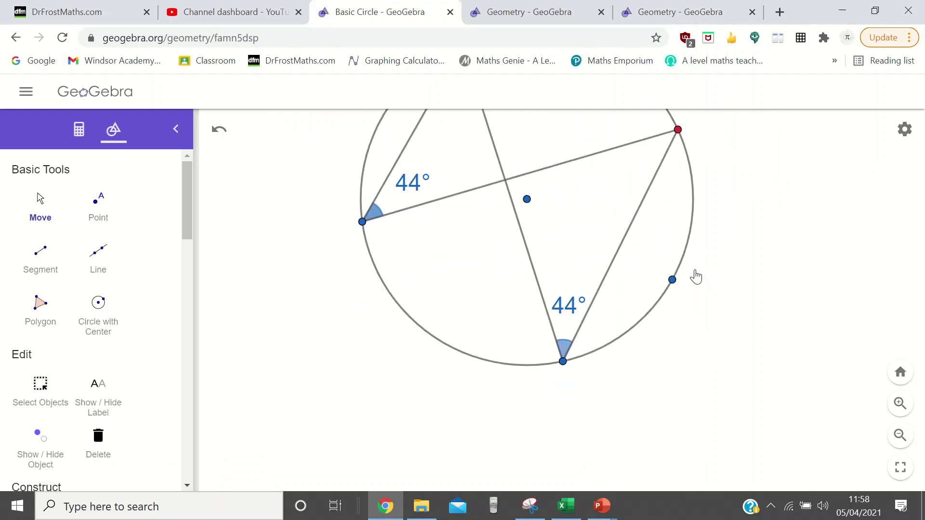
{"action": "scroll", "coordinate": [670, 376], "scroll_direction": "down", "scroll_amount": 4}
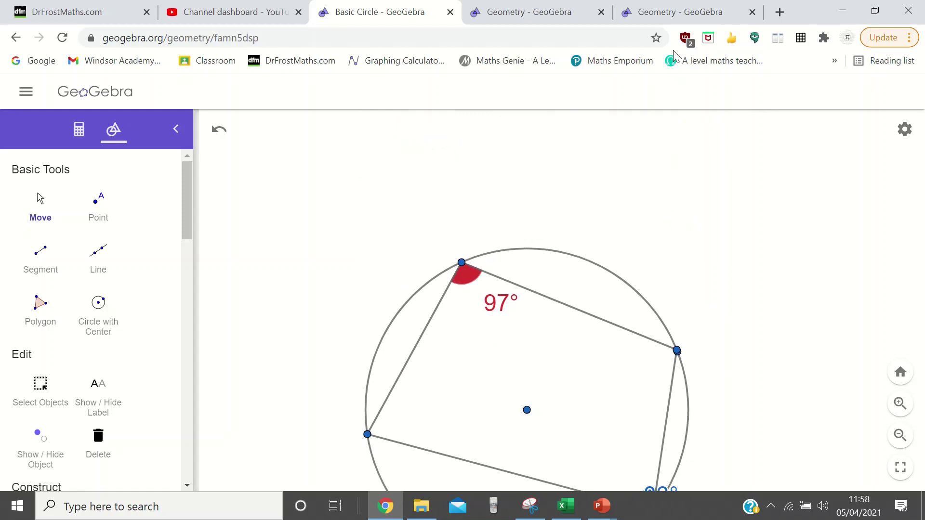
- Return to the Geometry construction with triangle IJK and review the angles marked in its three circles
{"action": "left_click", "coordinate": [680, 15]}
{"action": "left_click_drag", "start_coordinate": [581, 174], "coordinate": [650, 288]}
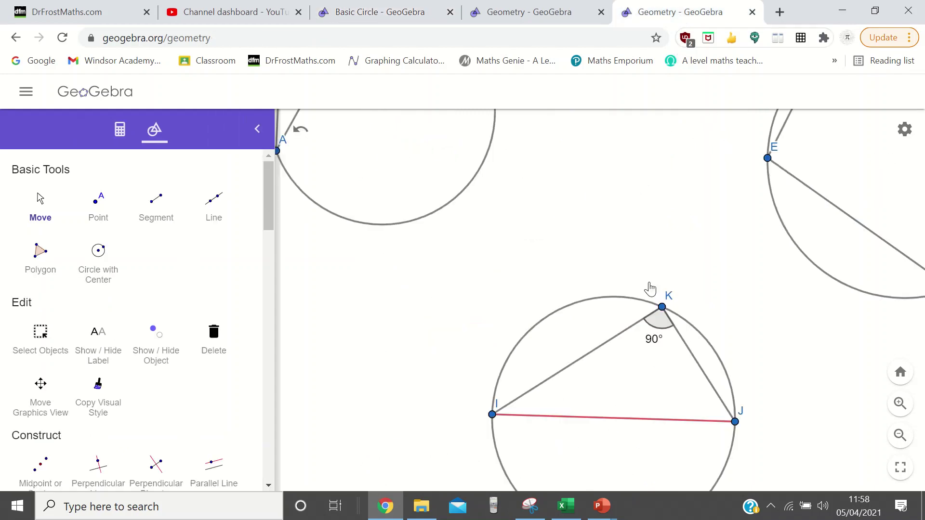
{"action": "scroll", "coordinate": [586, 303], "scroll_direction": "up", "scroll_amount": 3}
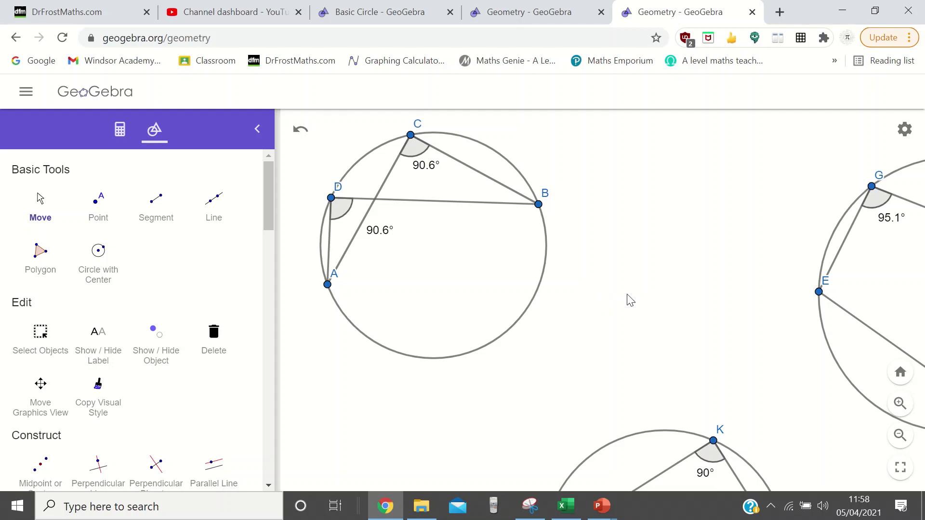
{"action": "left_click_drag", "start_coordinate": [630, 348], "coordinate": [580, 378]}
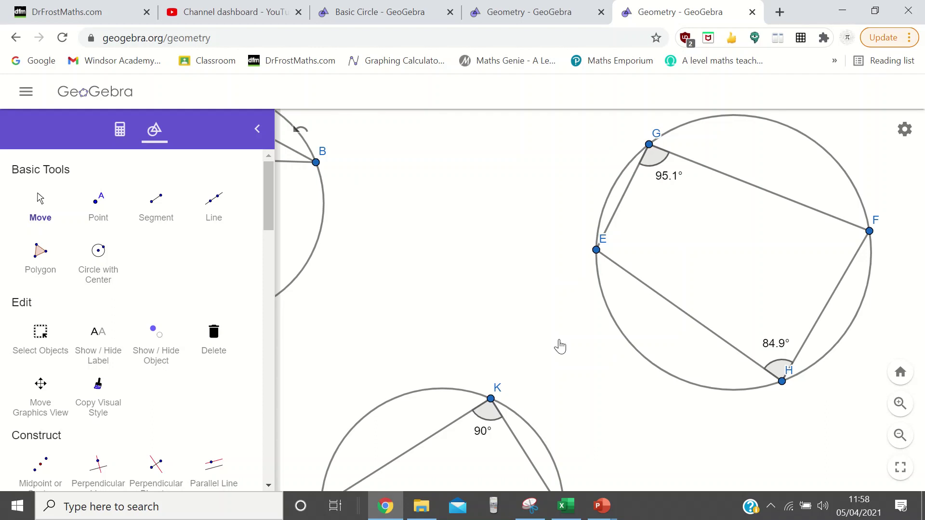
{"action": "left_click_drag", "start_coordinate": [557, 345], "coordinate": [606, 262]}
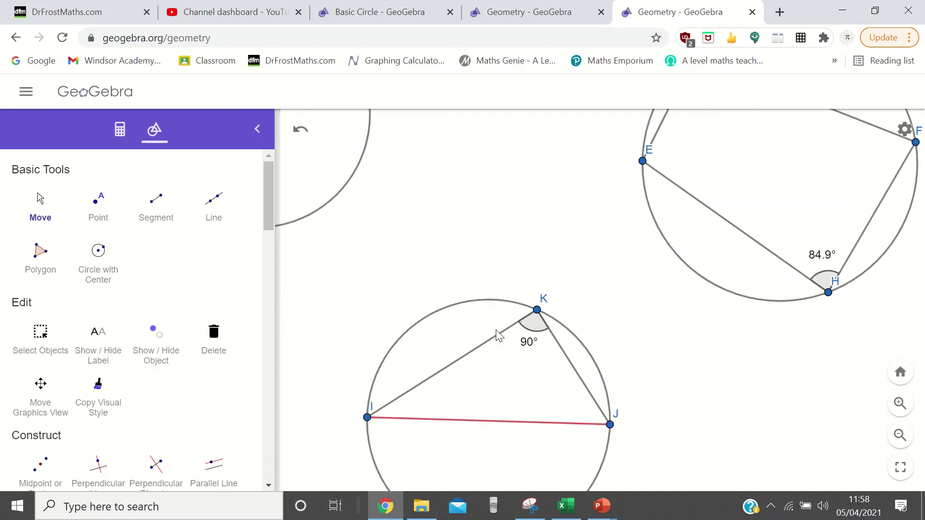
{"action": "left_click_drag", "start_coordinate": [427, 284], "coordinate": [512, 229]}
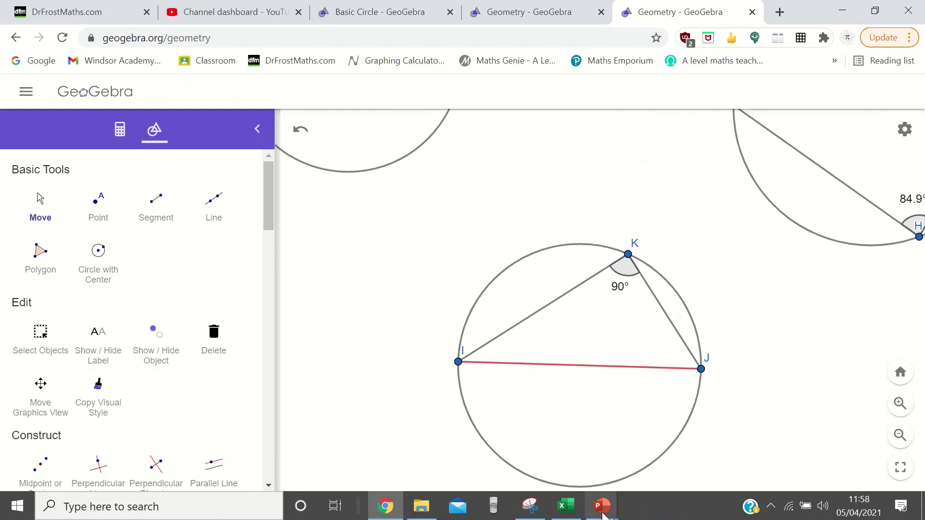
- Switch to the Circle theorems presentation in PowerPoint
{"action": "mouse_move", "coordinate": [603, 506]}
{"action": "left_click", "coordinate": [720, 457]}
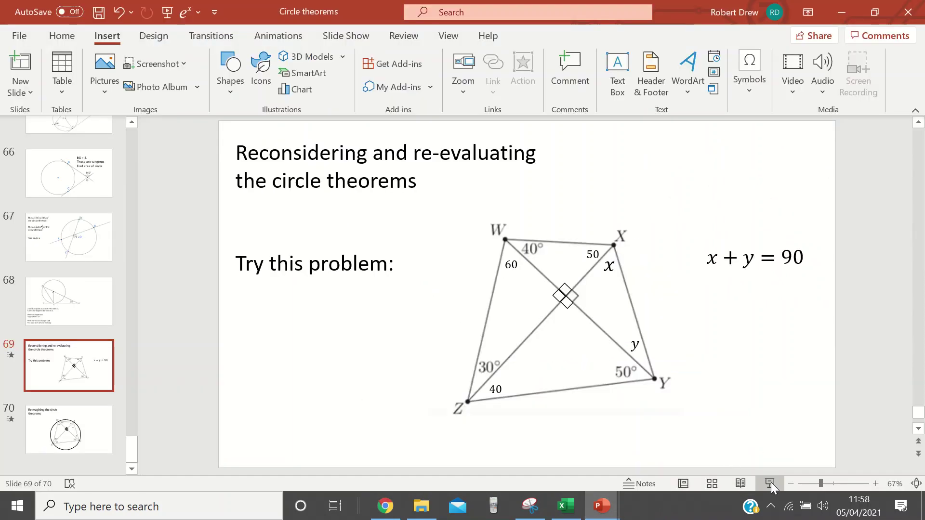